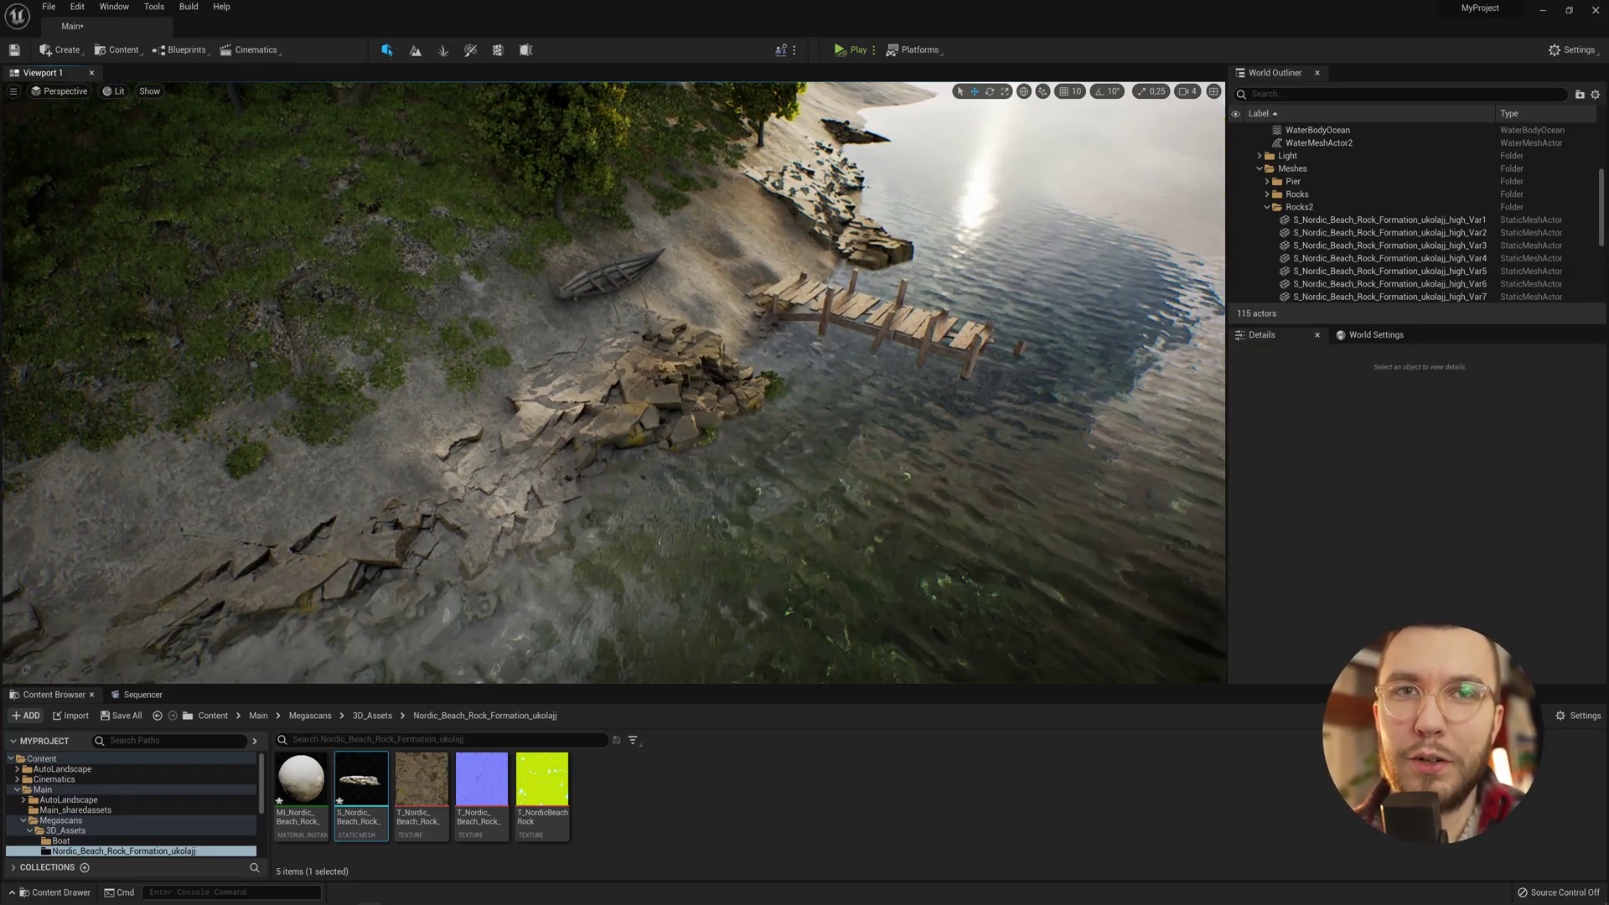
Adjust the sun direction of the directional light above the grassy landscape
{"action": "right_click_drag", "start_coordinate": [614, 382], "coordinate": [664, 247]}
{"action": "key", "text": "w"}
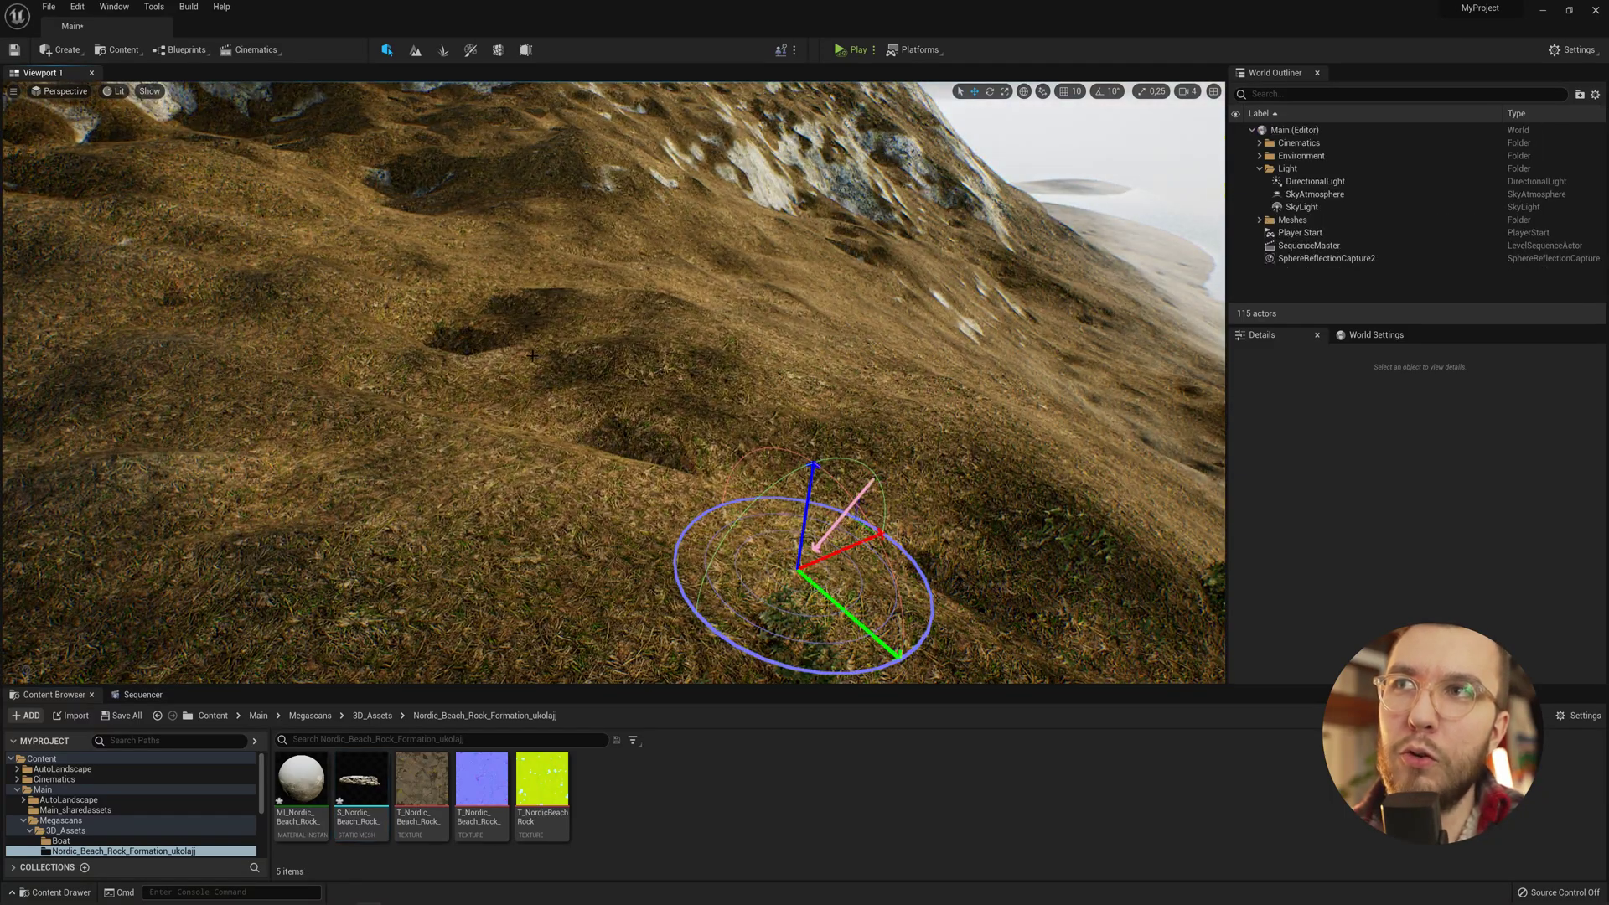
{"action": "key", "text": "ctrl+l"}
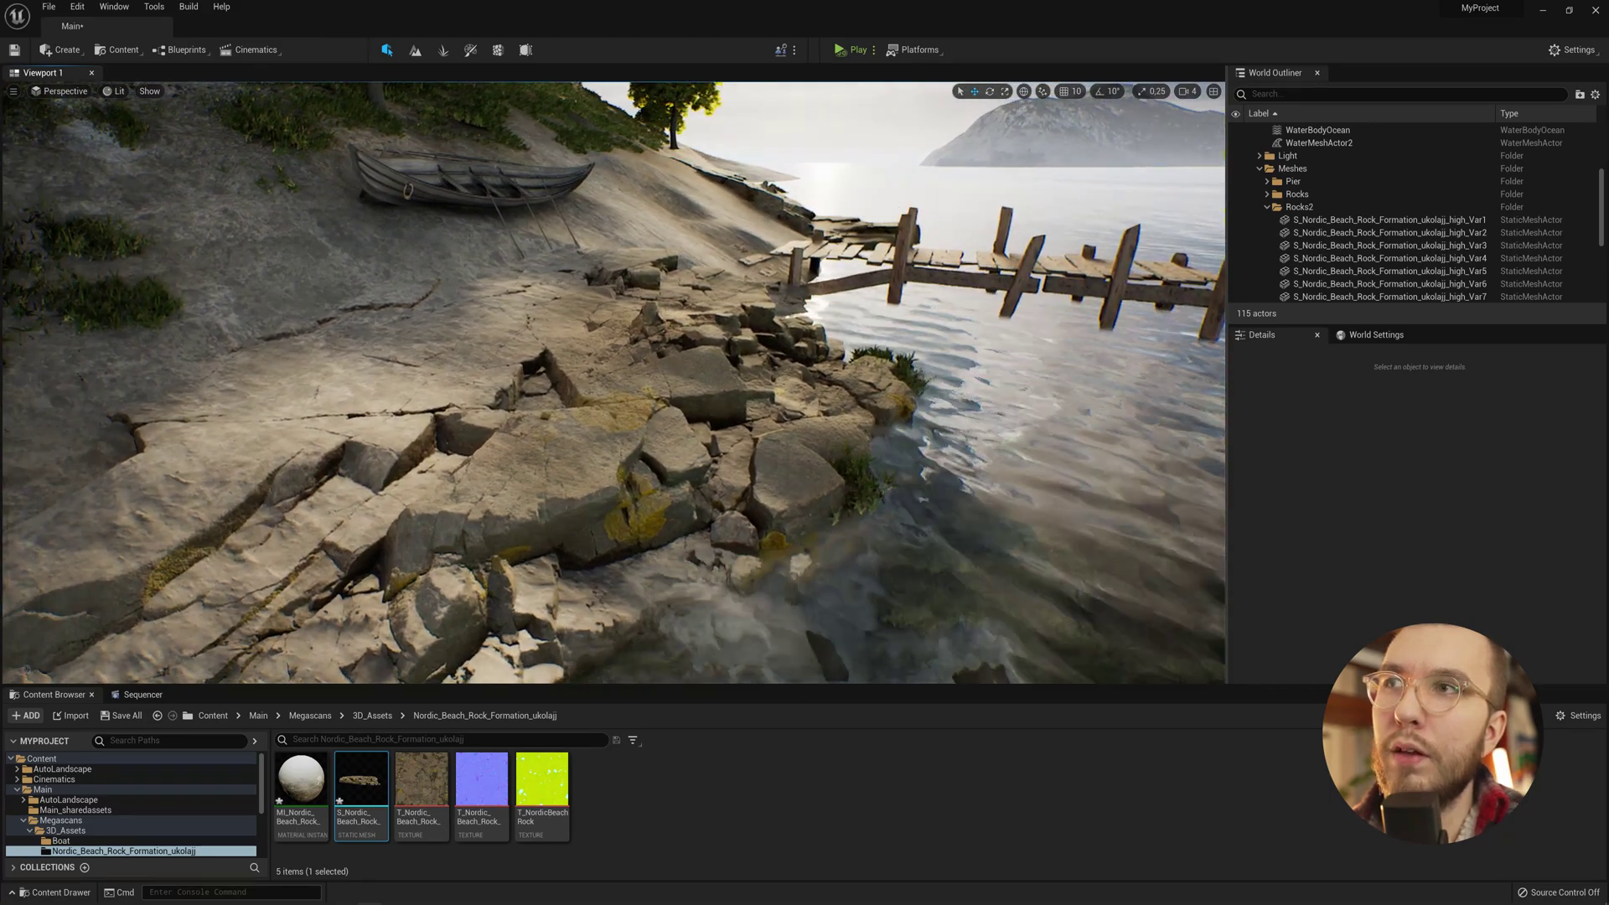
Enable Nanite support for the Nordic Beach Rock Formation static mesh
{"action": "right_click", "coordinate": [362, 787]}
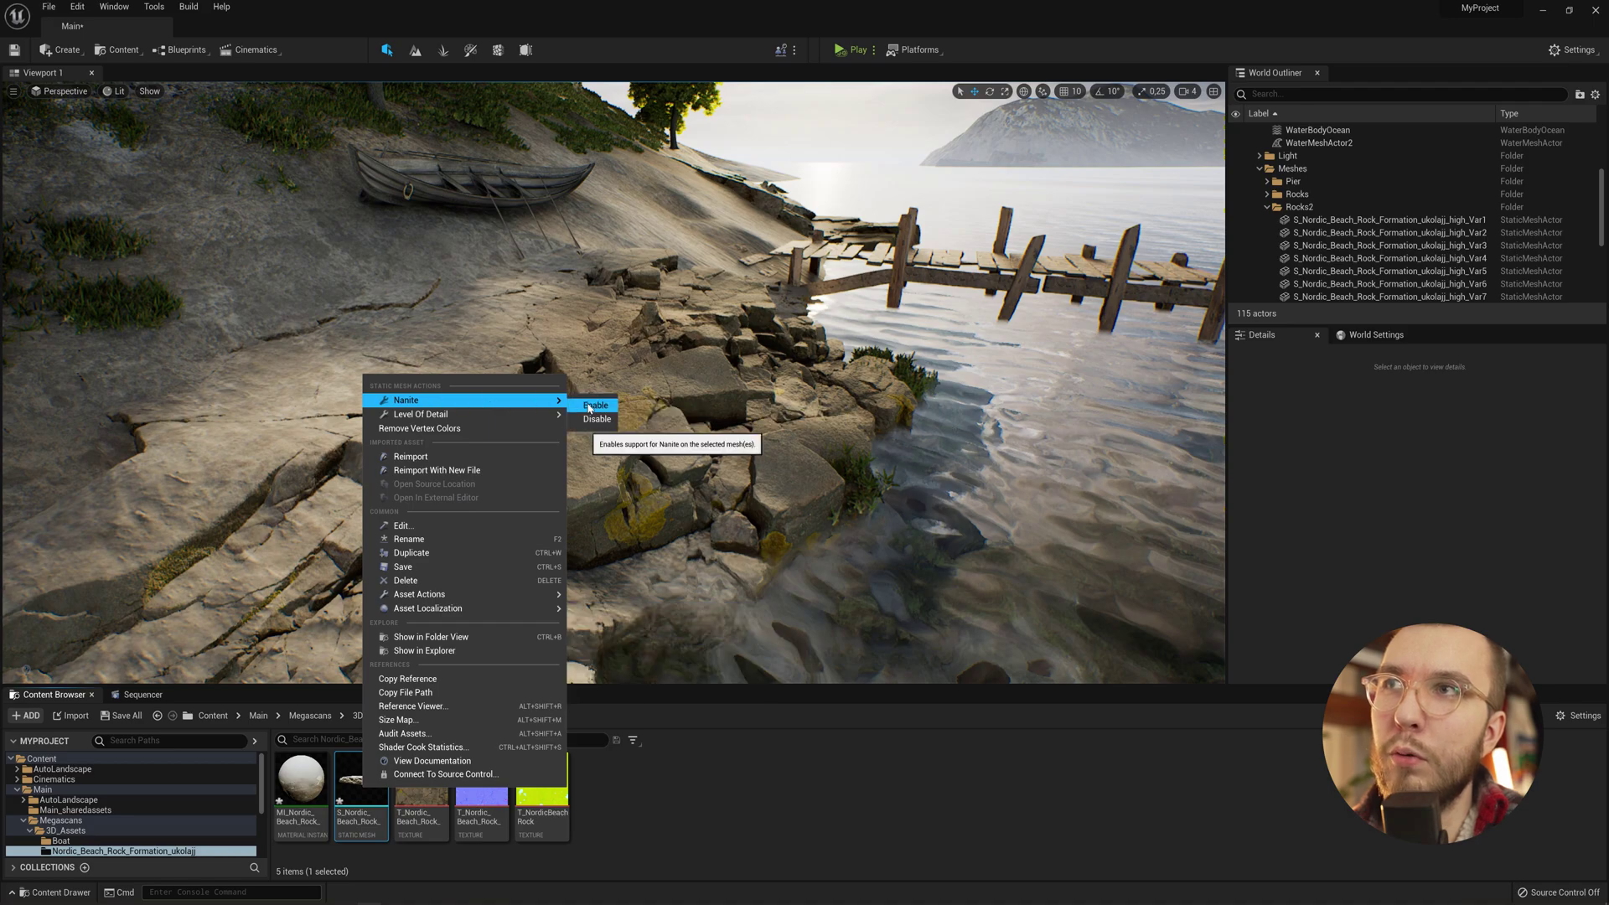
{"action": "left_click", "coordinate": [594, 406]}
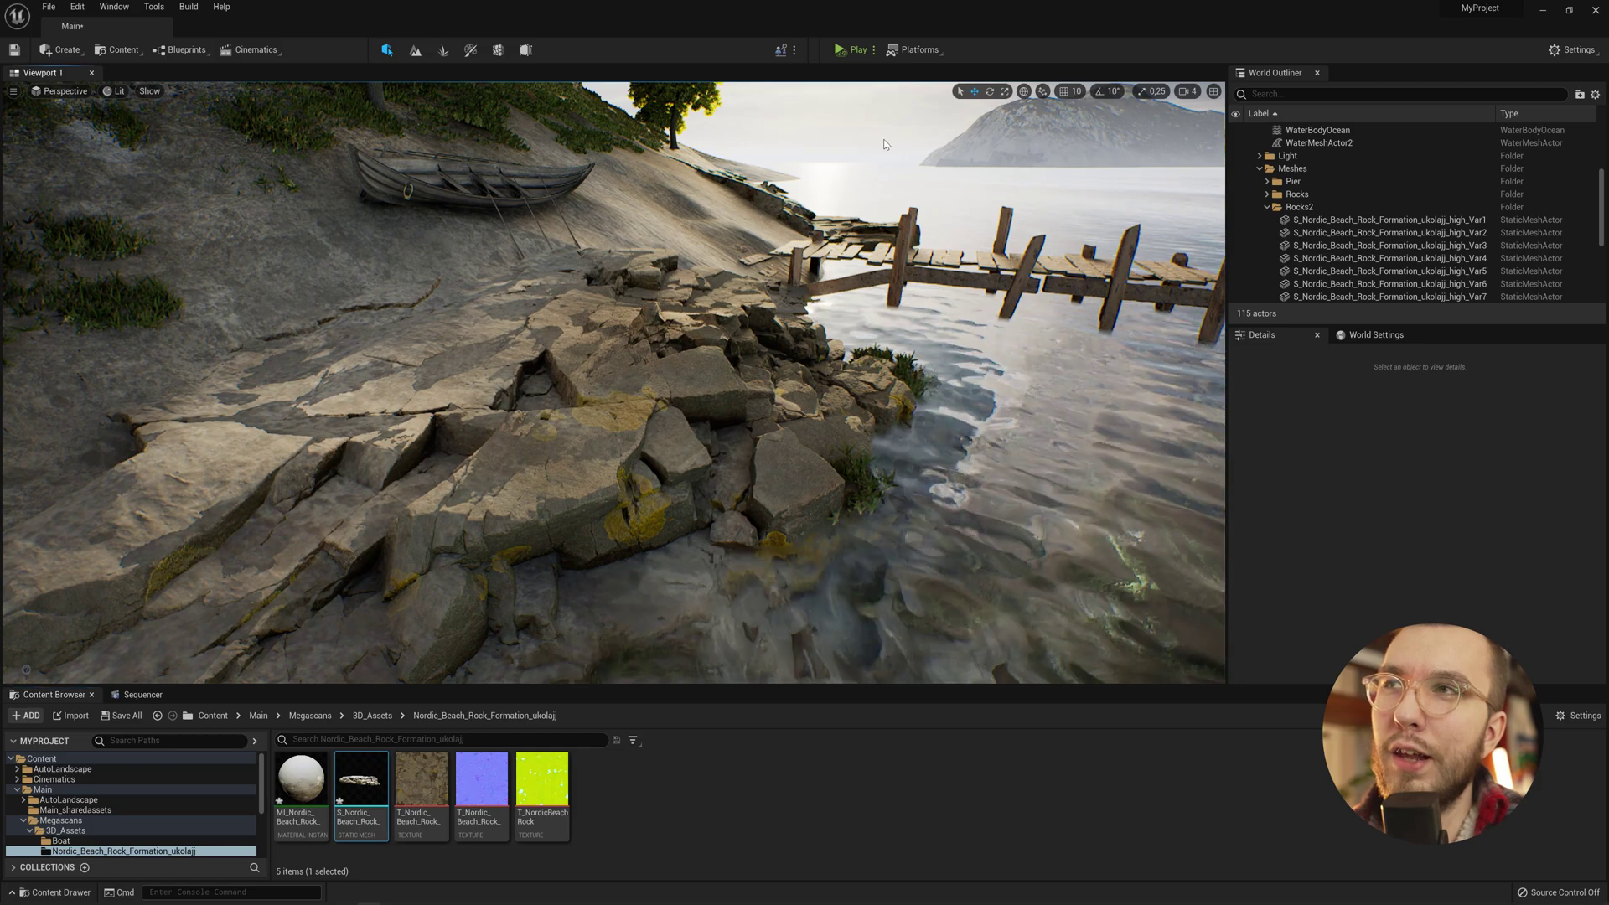
Run the console command r.RayTracing.NormalBias 5 to clear the shadow patches on the shoreline rocks
{"action": "mouse_move", "coordinate": [896, 145]}
{"action": "right_mouse_down"}
{"action": "mouse_move", "coordinate": [822, 197]}
{"action": "mouse_move", "coordinate": [867, 141]}
{"action": "right_mouse_up"}
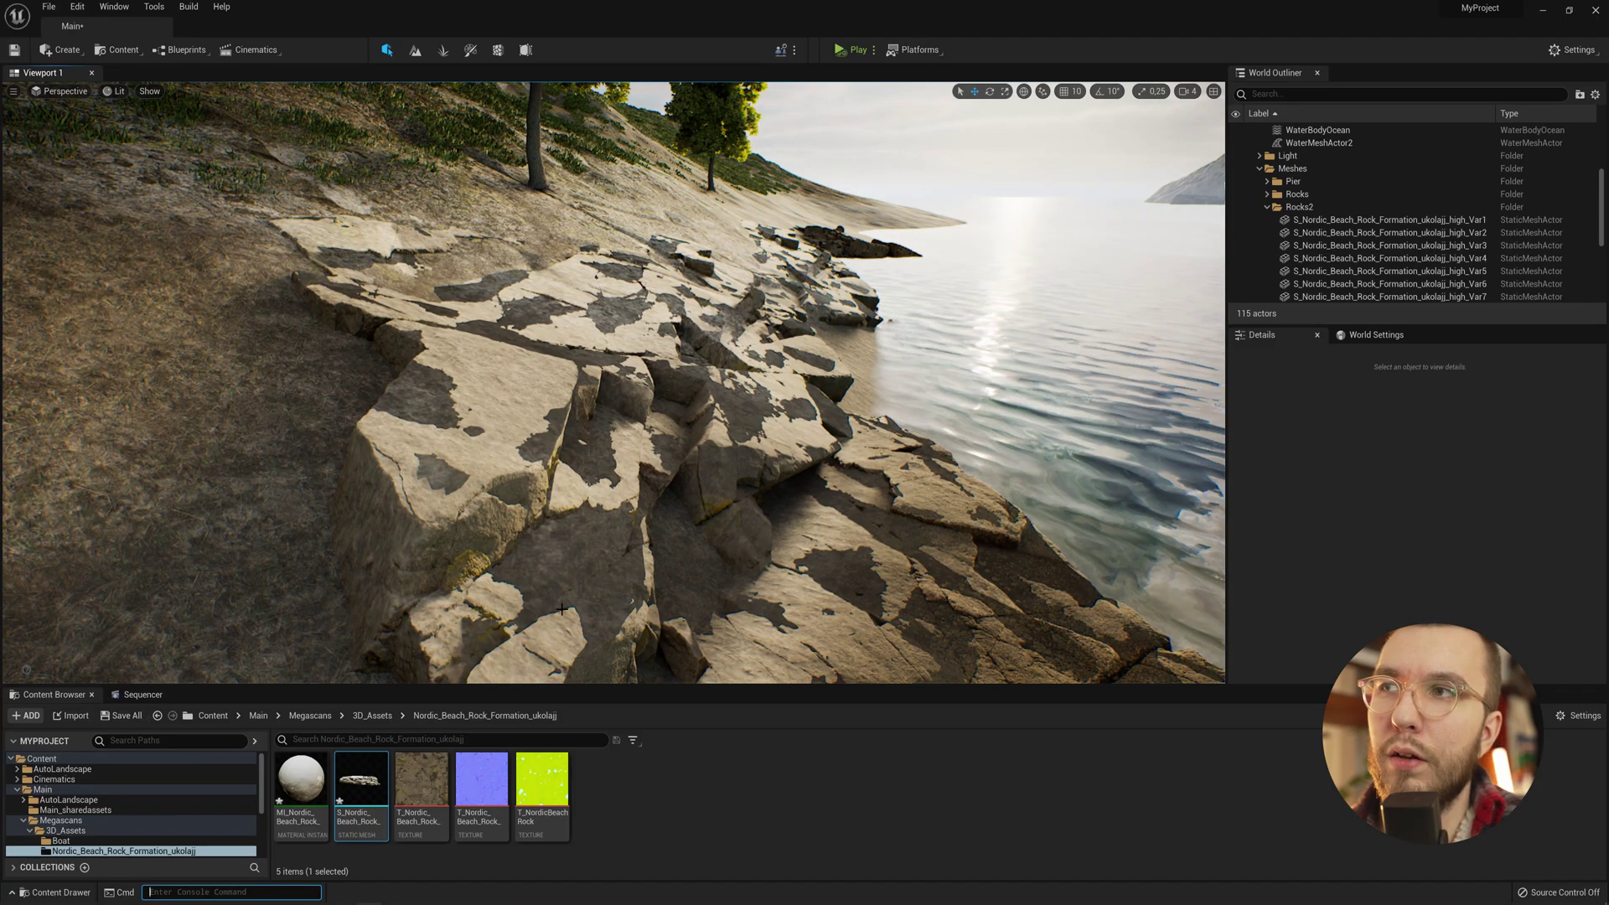
{"action": "type", "text": "norm"}
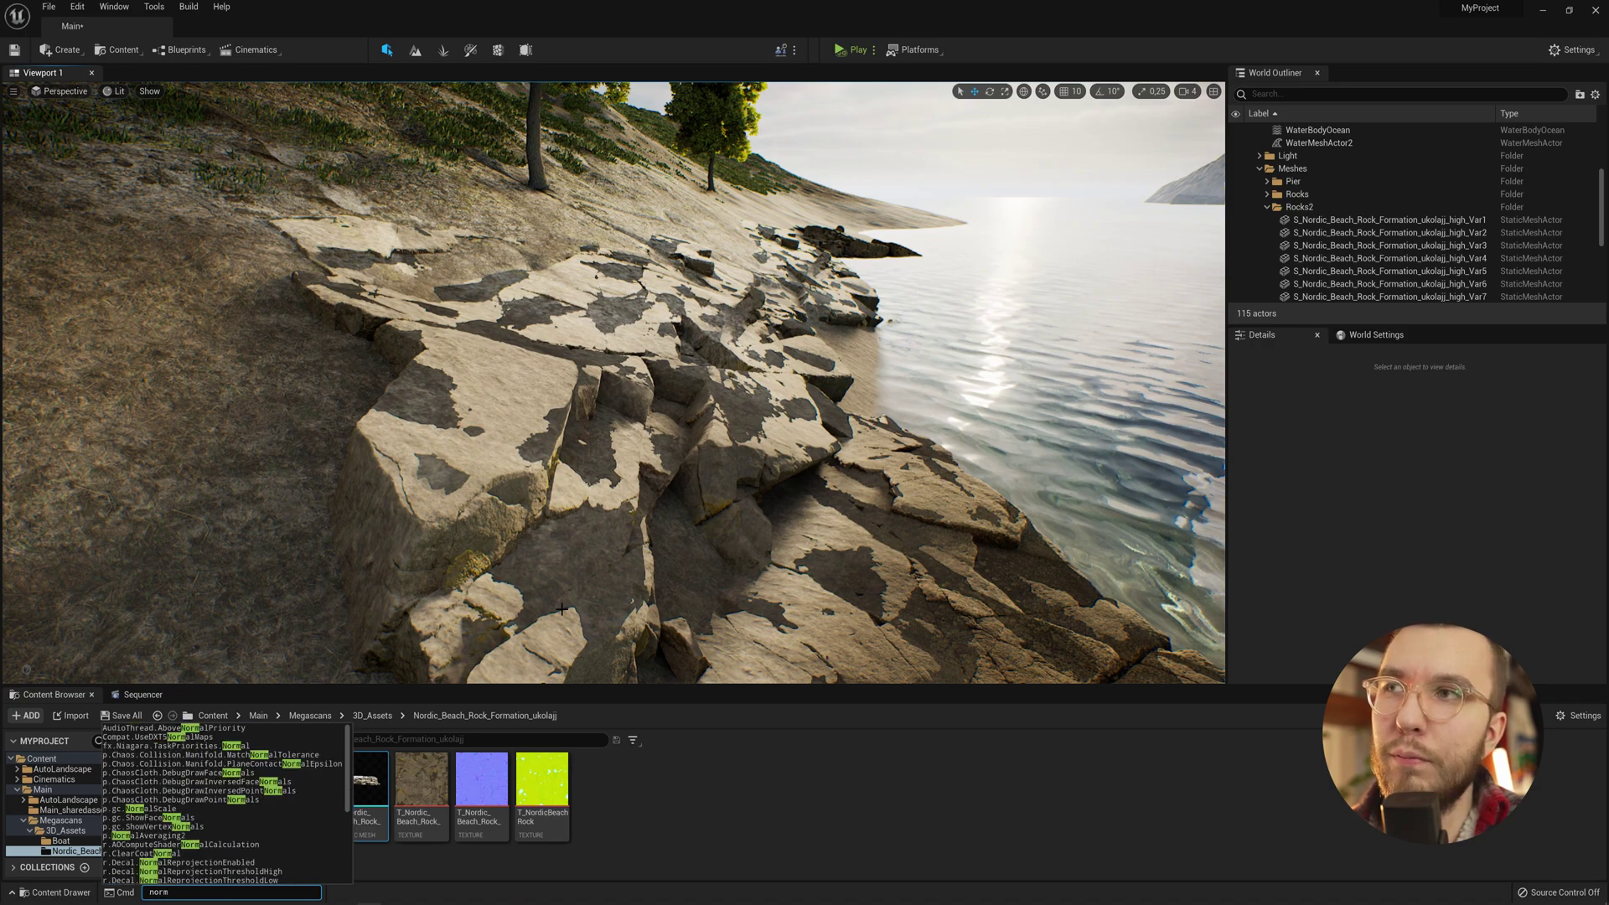
{"action": "type", "text": "albia"}
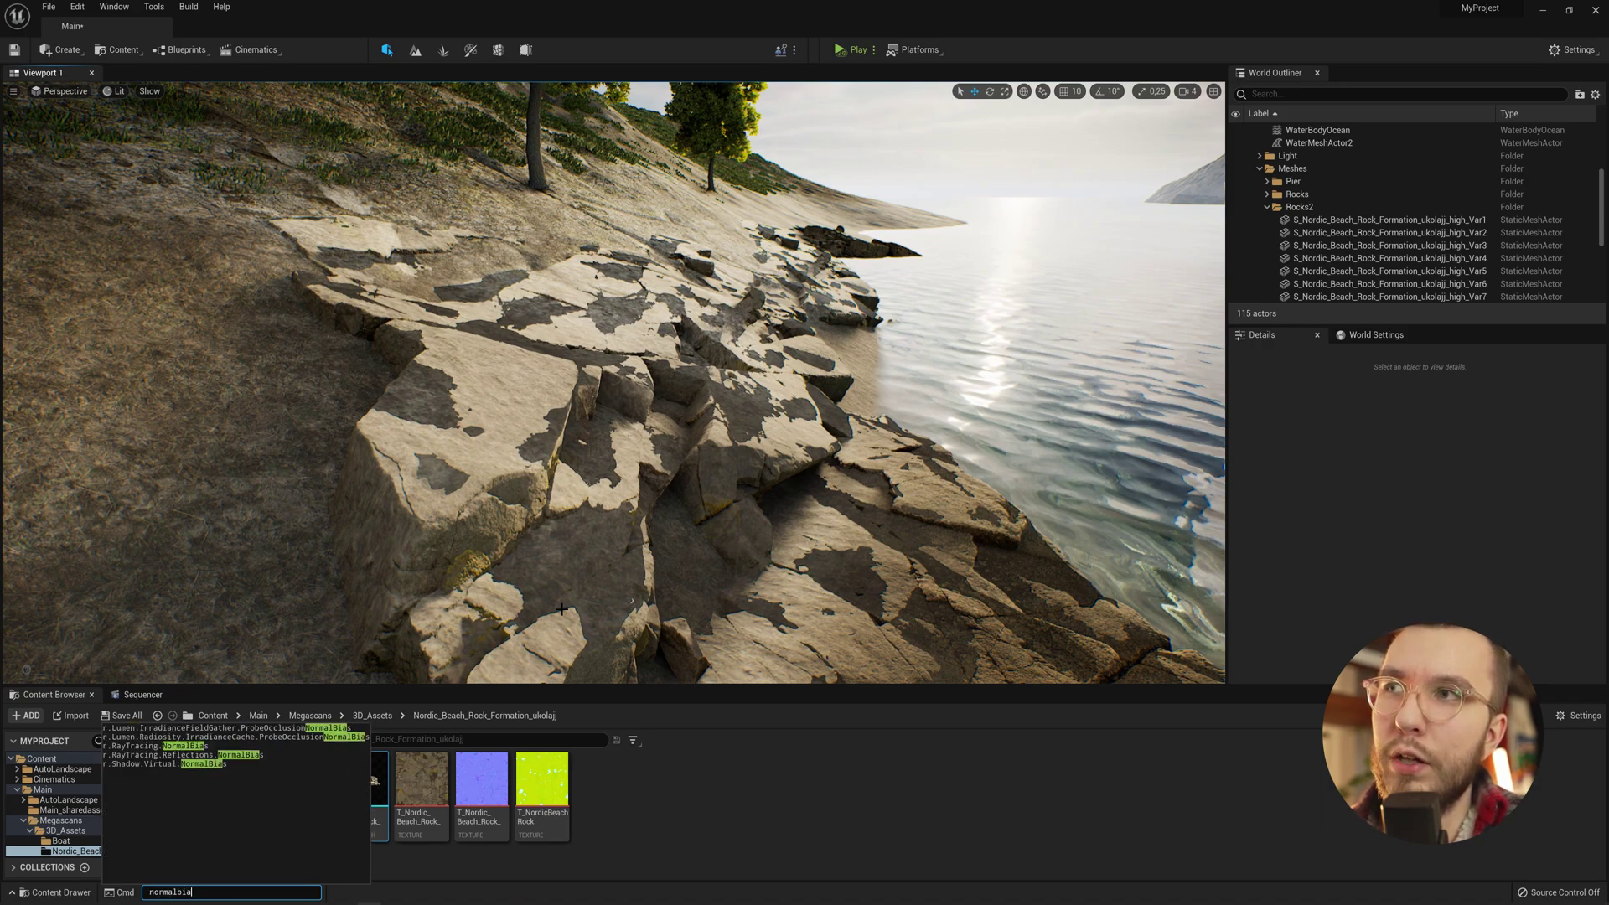
{"action": "left_click", "coordinate": [126, 746]}
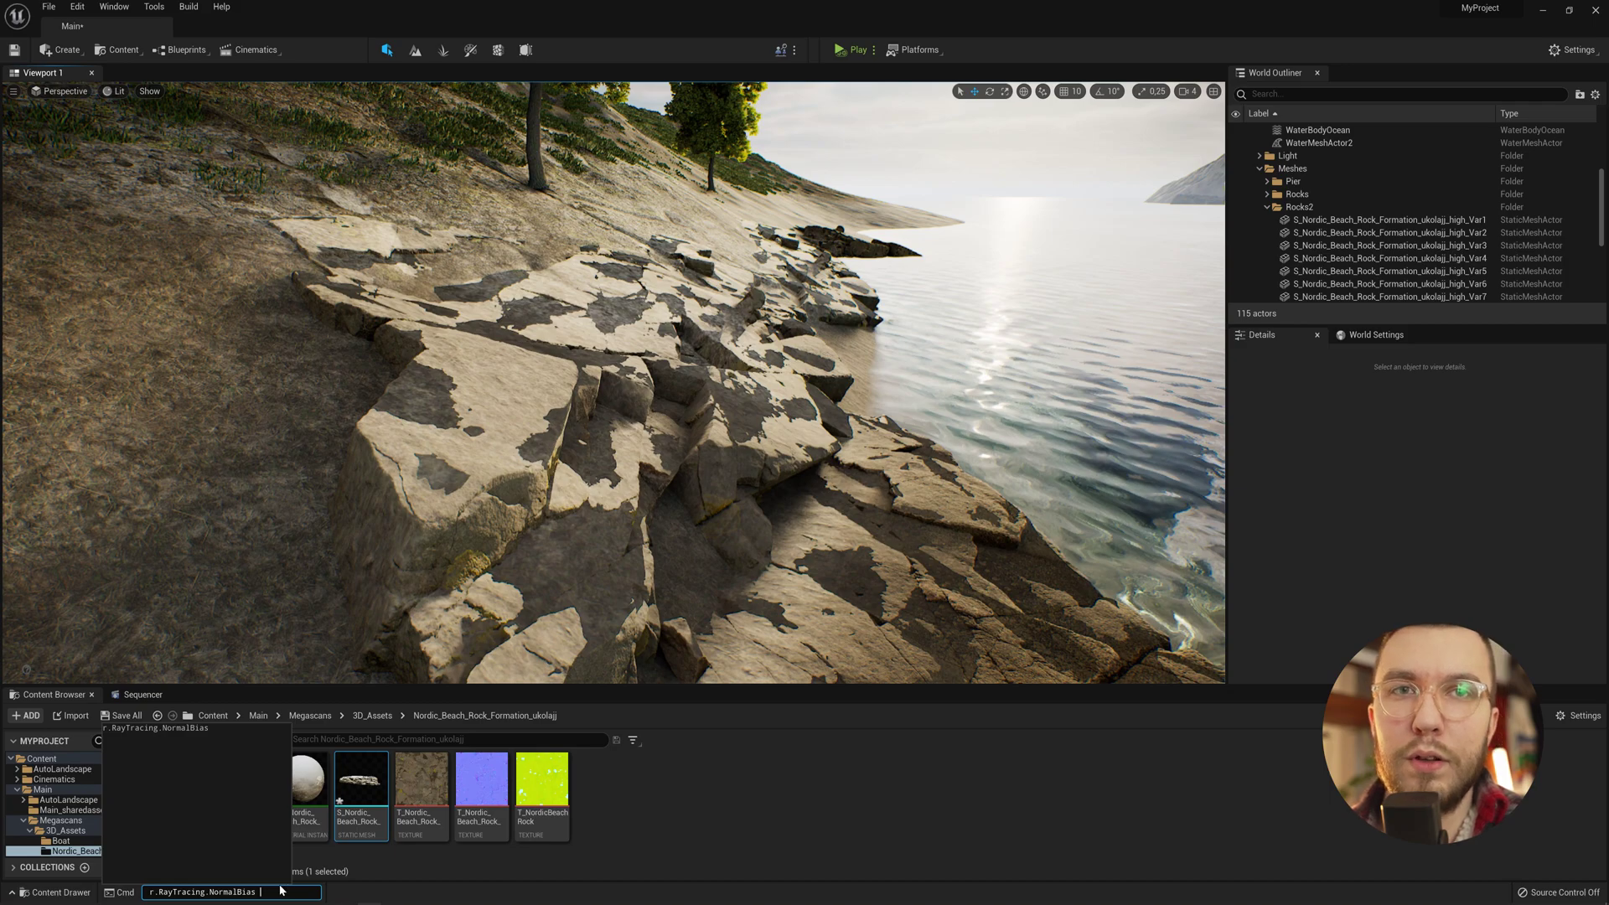
{"action": "type", "text": "5"}
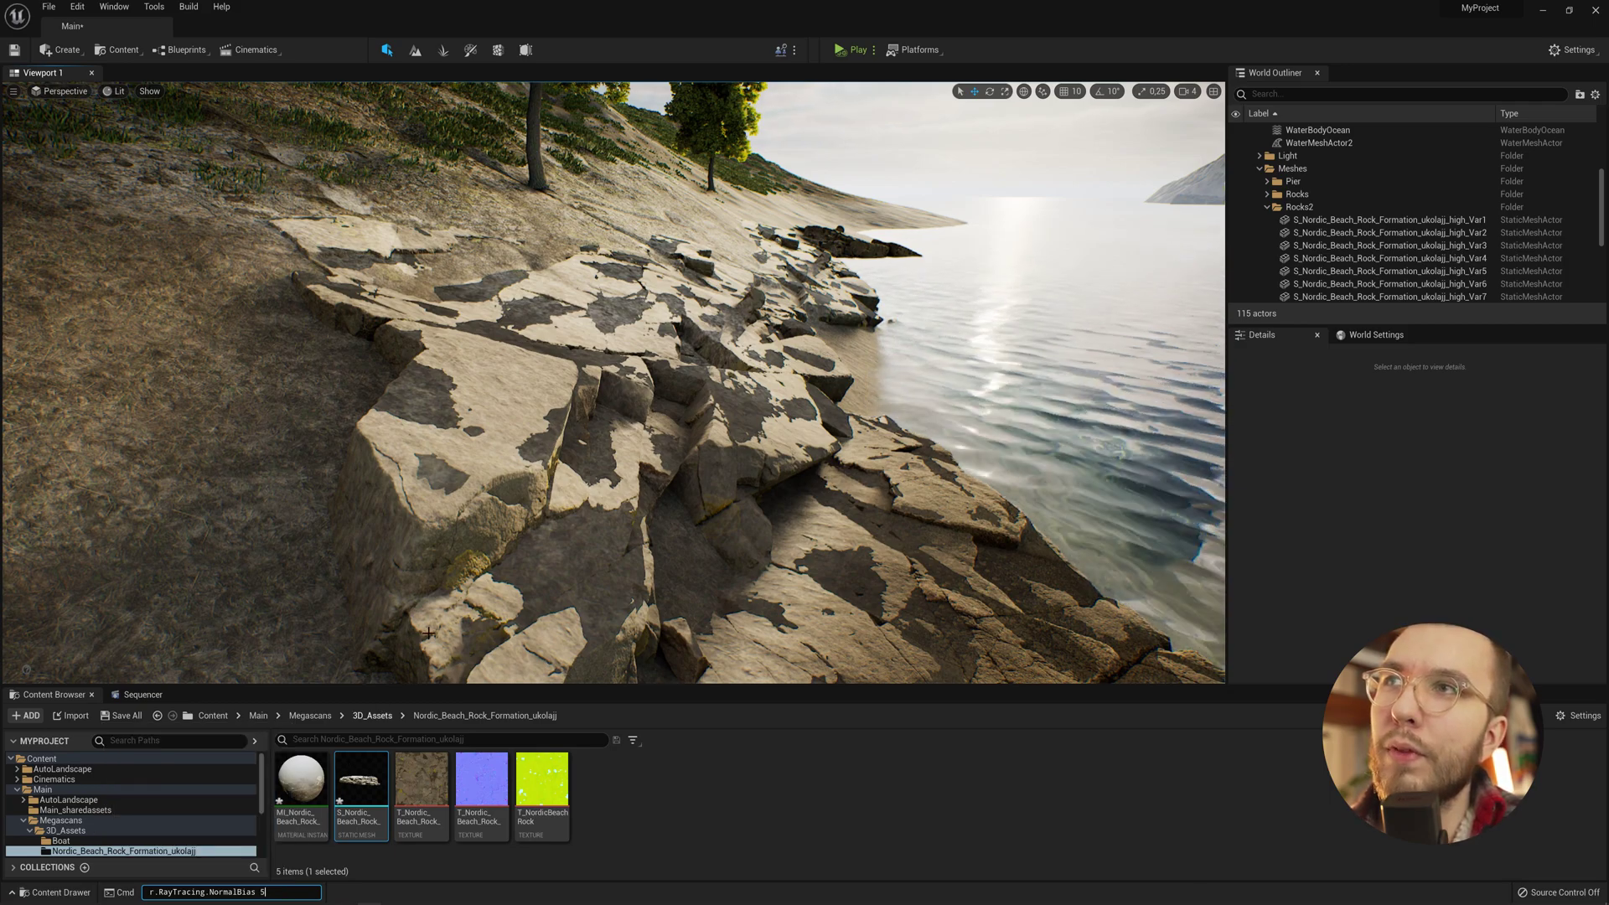
{"action": "key", "text": "Return"}
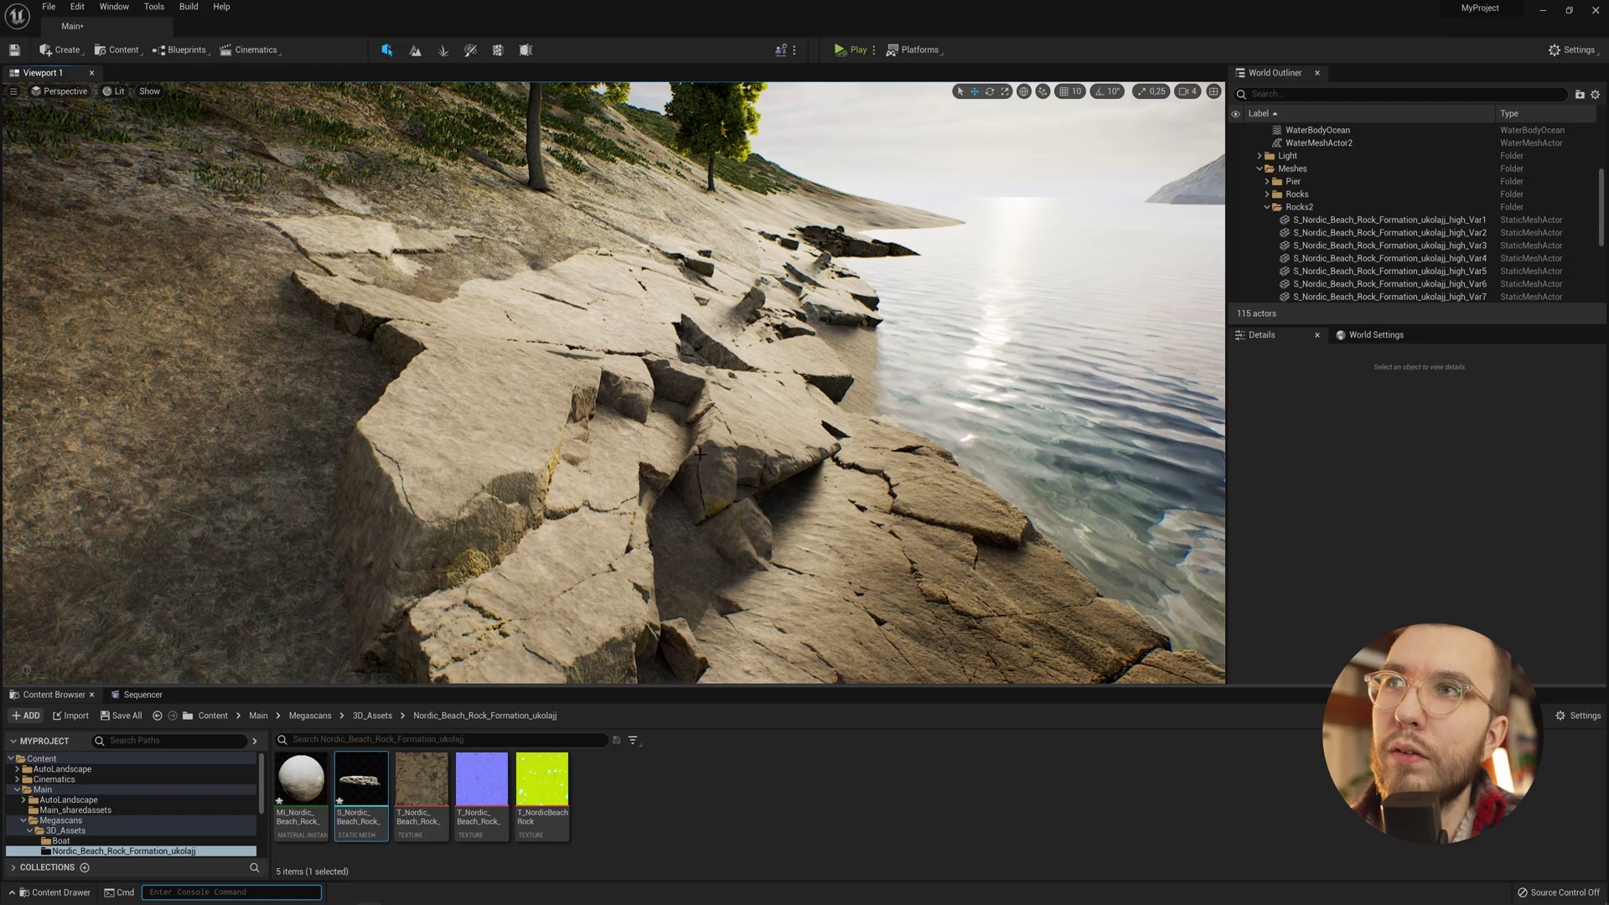
Rotate the sun over the grassy hillside to change how the hard-edged landscape shadows fall
{"action": "mouse_move", "coordinate": [613, 382]}
{"action": "right_mouse_down"}
{"action": "mouse_move", "coordinate": [658, 354]}
{"action": "mouse_move", "coordinate": [660, 404]}
{"action": "mouse_move", "coordinate": [654, 369]}
{"action": "mouse_move", "coordinate": [613, 379]}
{"action": "mouse_move", "coordinate": [607, 405]}
{"action": "mouse_move", "coordinate": [590, 397]}
{"action": "right_mouse_up"}
{"action": "key", "text": "s"}
{"action": "key", "text": "d"}
{"action": "key", "text": "w"}
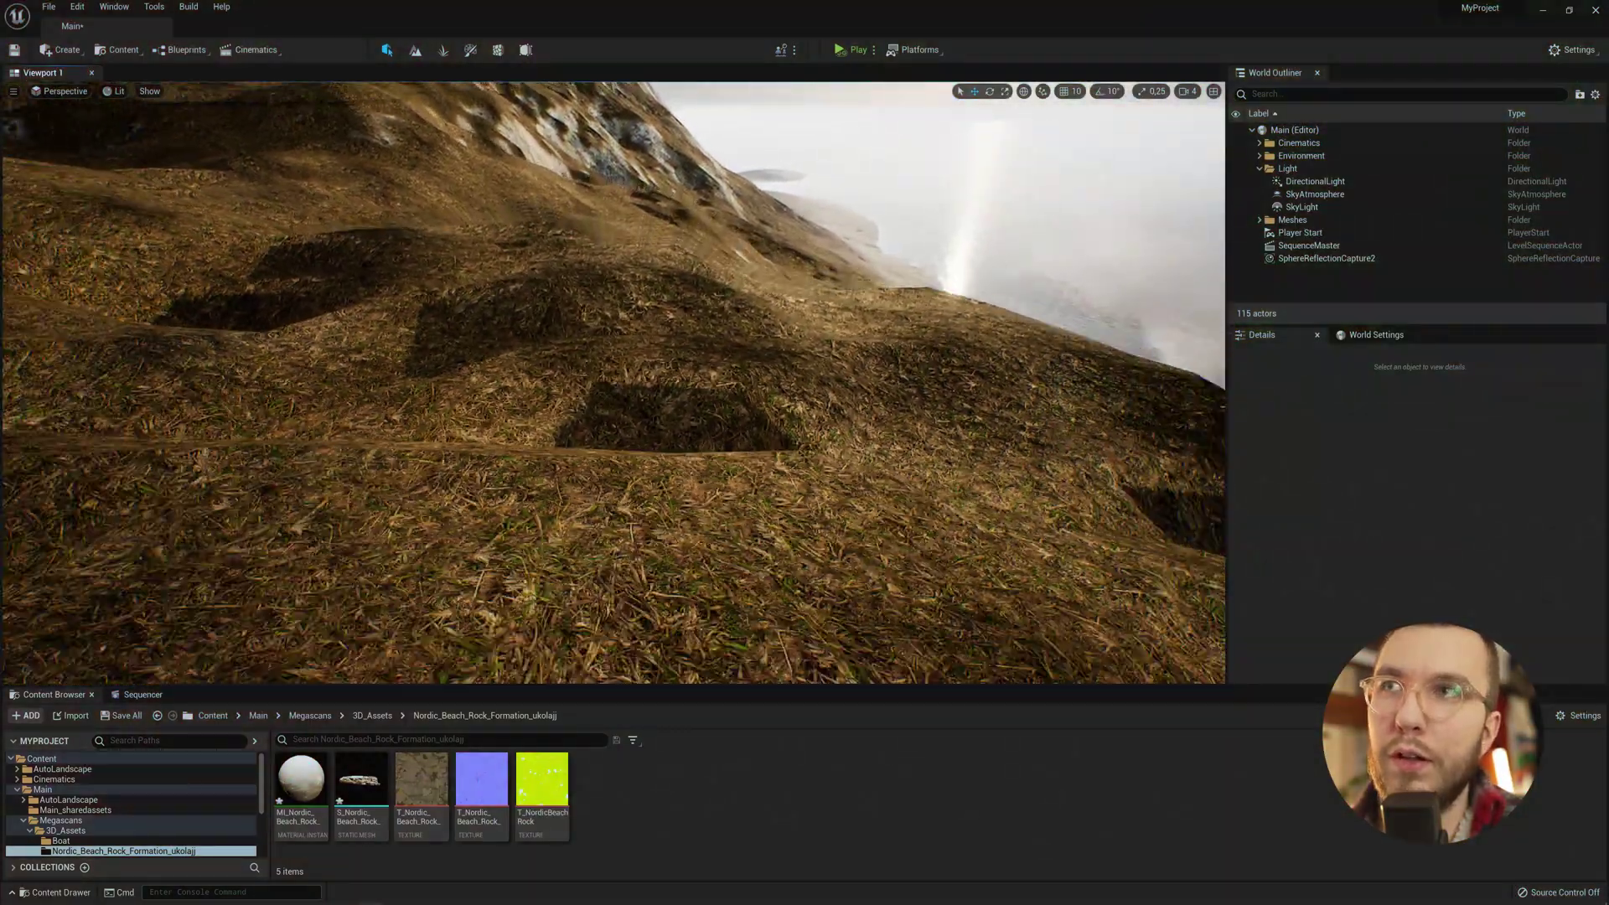
{"action": "key", "text": "s"}
{"action": "right_click_drag", "start_coordinate": [614, 383], "coordinate": [588, 407]}
{"action": "key", "text": "w"}
{"action": "key", "text": "s"}
{"action": "key", "text": "d"}
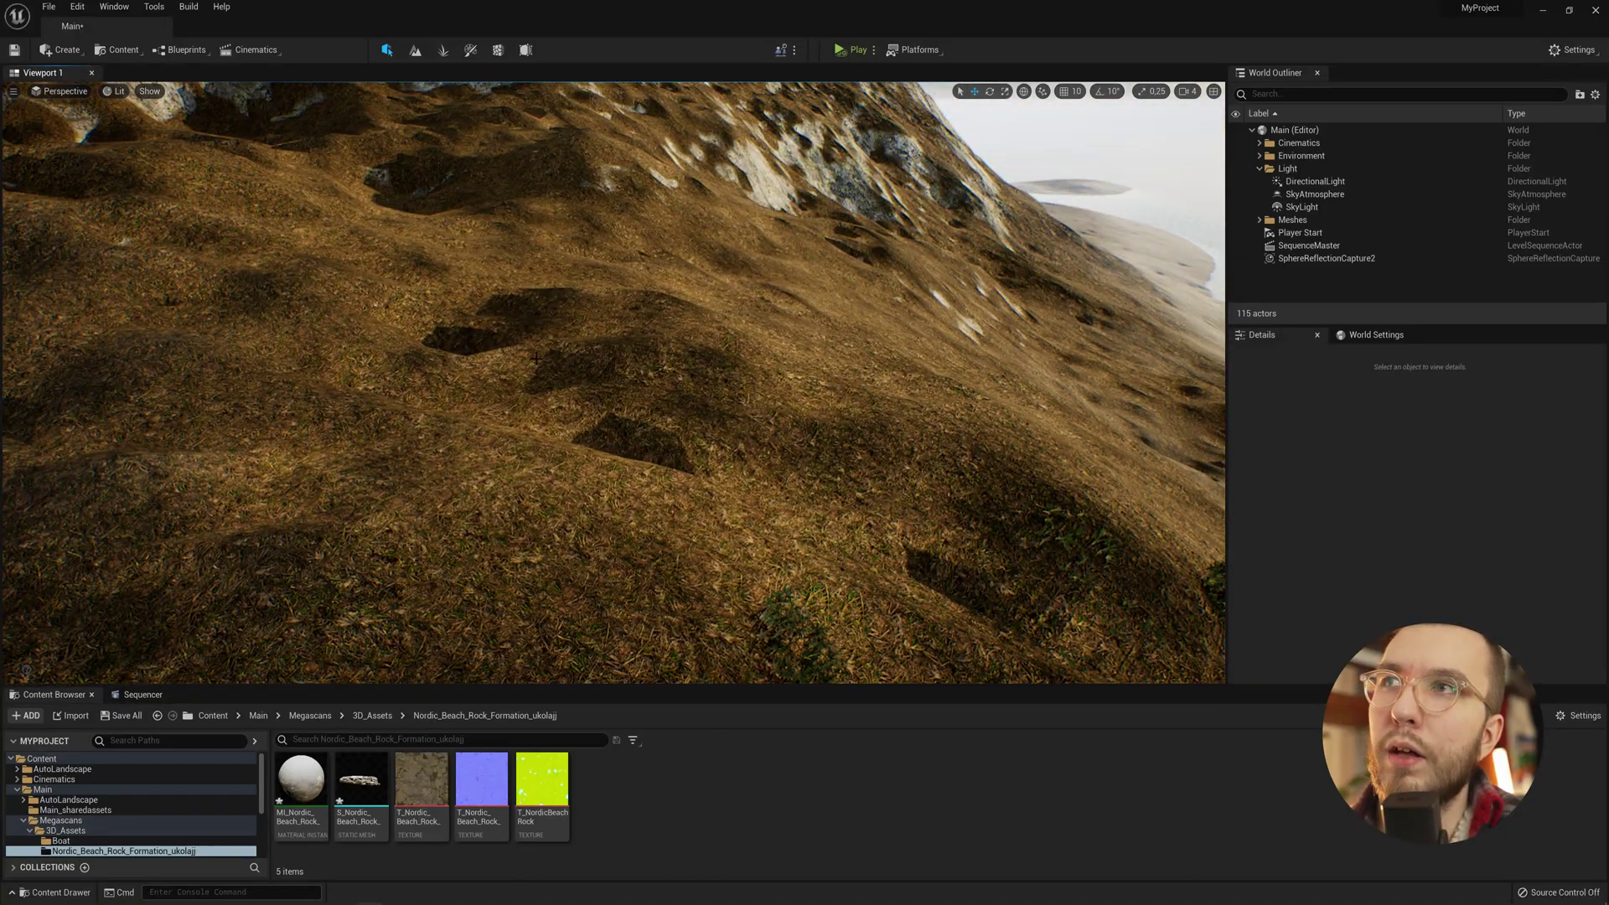
{"action": "key", "text": "ctrl+l"}
{"action": "key", "text": "ctrl+l"}
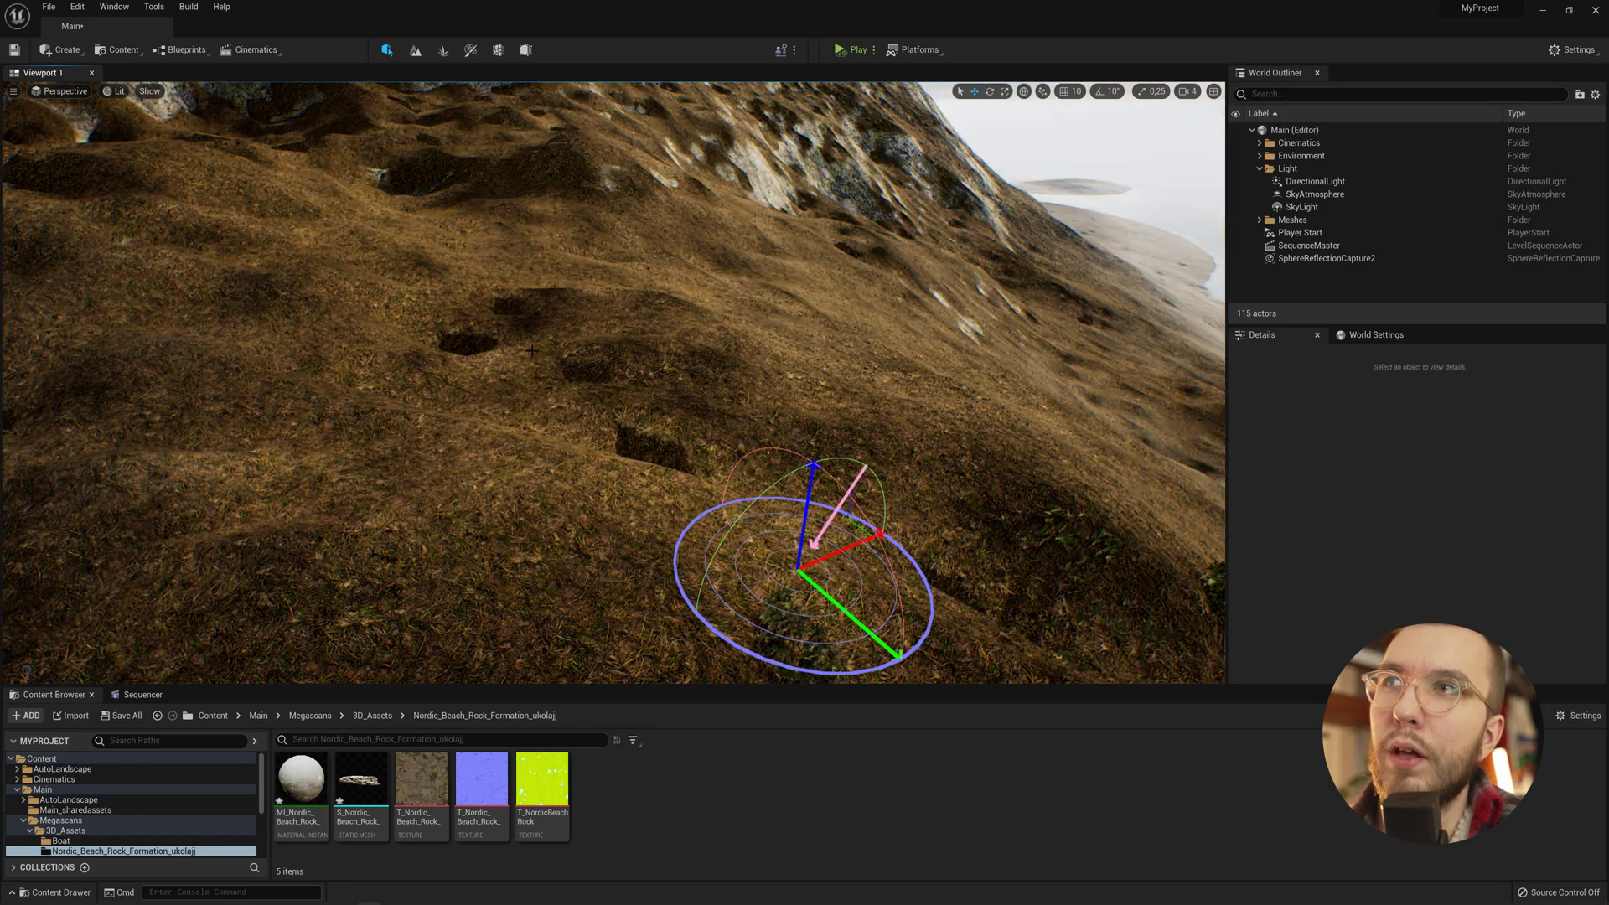
{"action": "key", "text": "ctrl+l"}
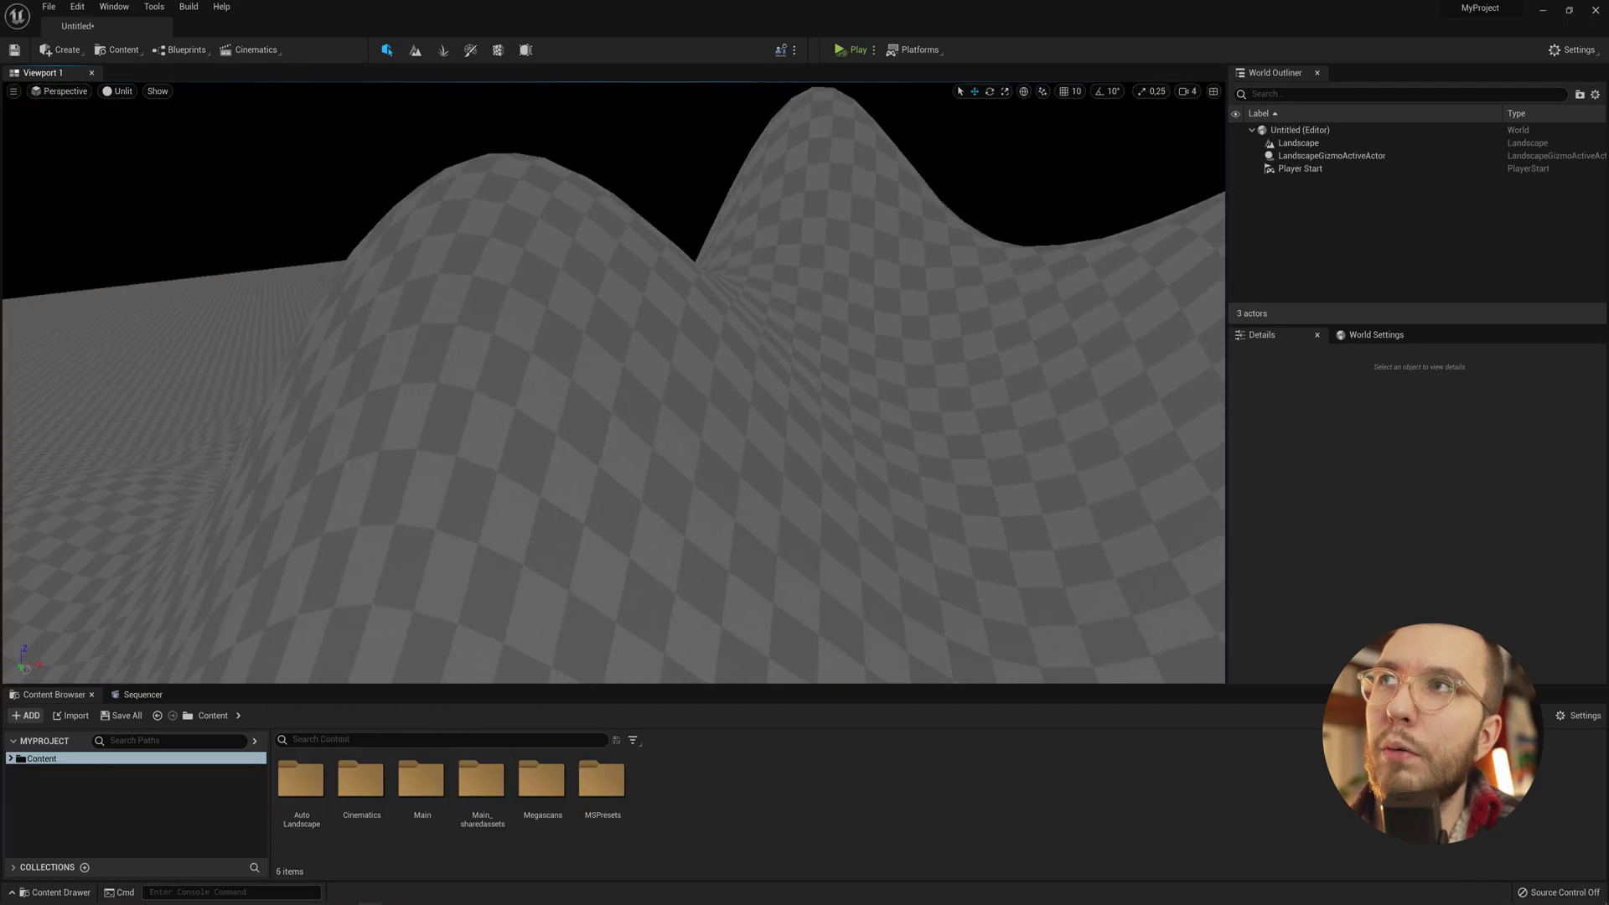
Switch the viewport of the untitled checkered landscape level from Unlit to Lit
{"action": "key", "text": "s"}
{"action": "right_click_drag", "start_coordinate": [614, 382], "coordinate": [577, 352]}
{"action": "key", "text": "w"}
{"action": "key", "text": "w"}
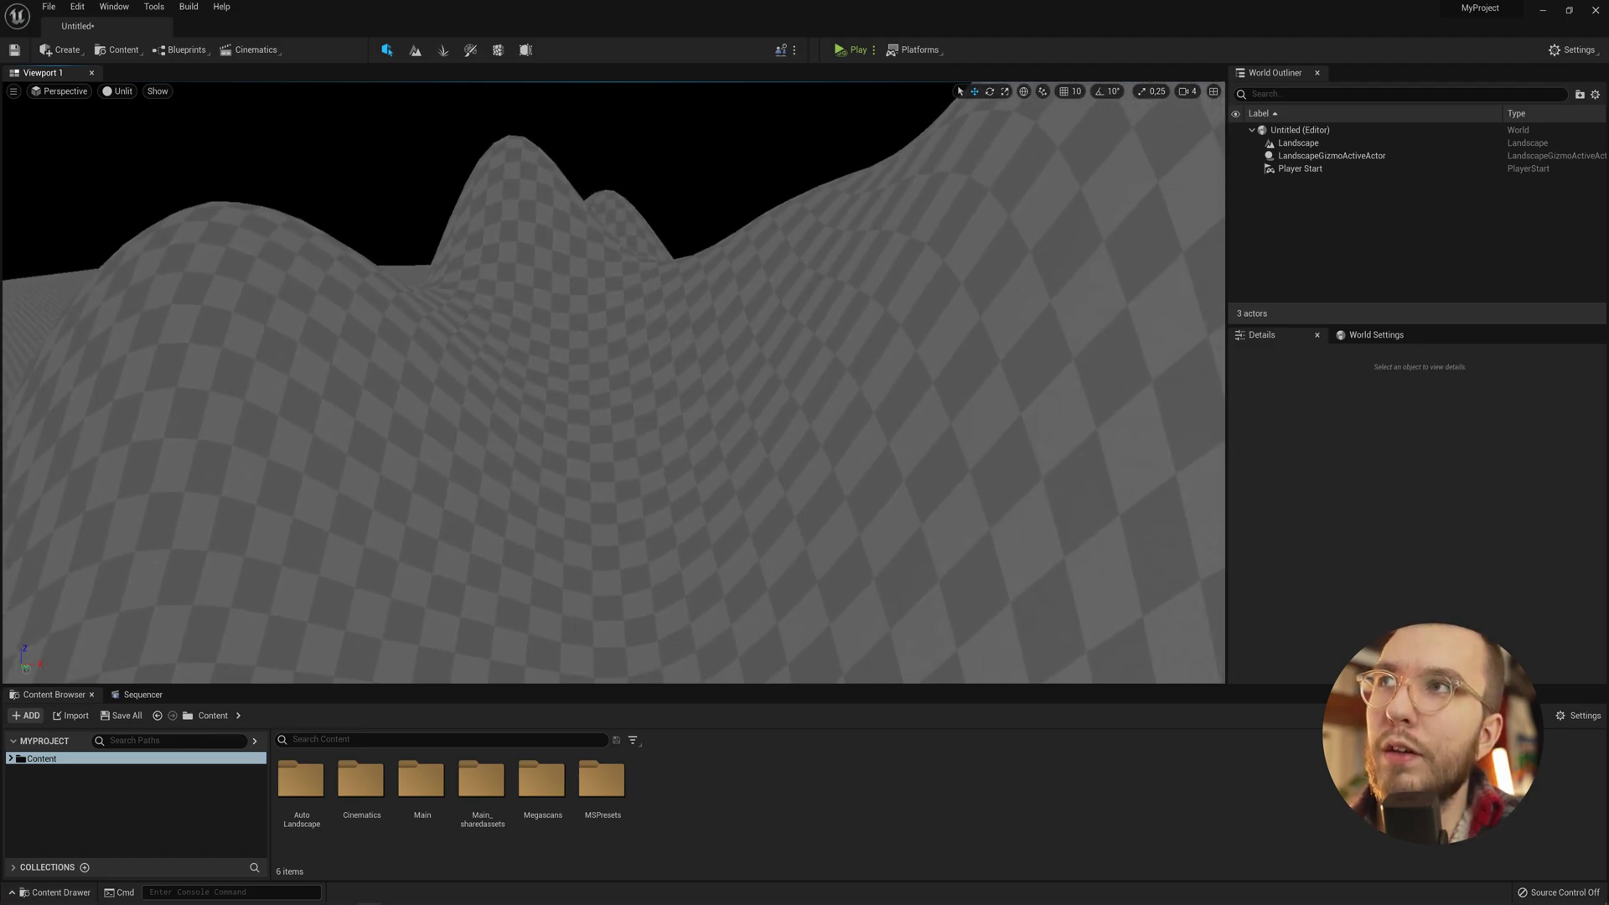
{"action": "left_click", "coordinate": [124, 91]}
{"action": "left_click", "coordinate": [146, 128]}
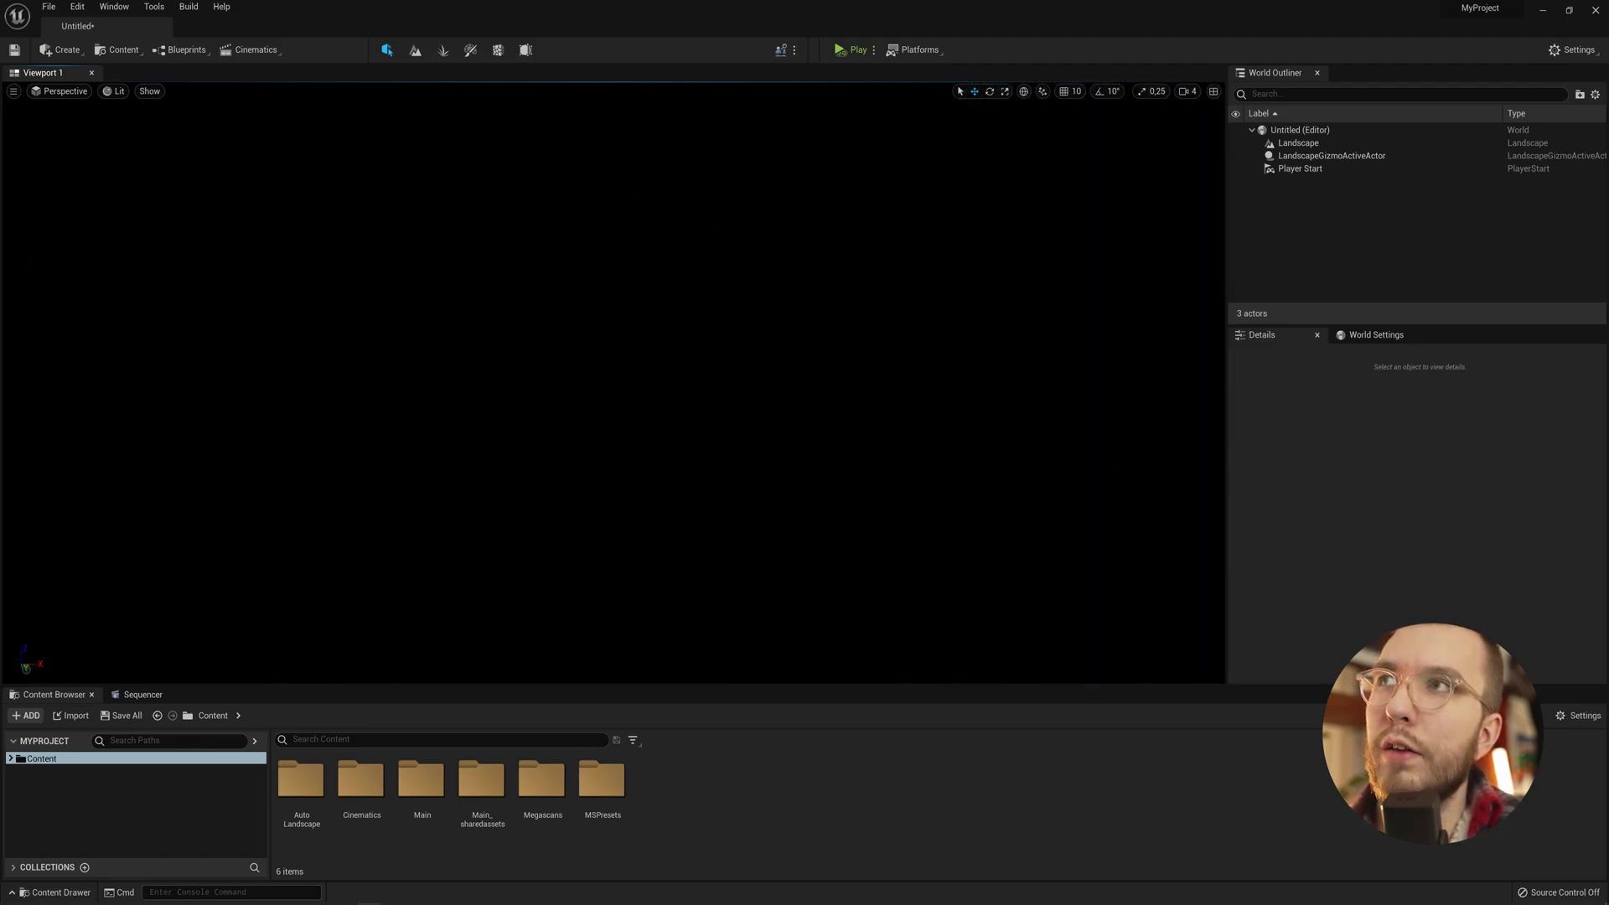
Place a directional light, a sky light and an exponential height fog in the untitled level
{"action": "left_click", "coordinate": [62, 50]}
{"action": "left_click", "coordinate": [118, 364]}
{"action": "left_click", "coordinate": [84, 94]}
{"action": "type", "text": "dirsky"}
{"action": "left_click_drag", "start_coordinate": [77, 125], "coordinate": [435, 359]}
{"action": "left_click", "coordinate": [84, 94]}
{"action": "type", "text": "fog"}
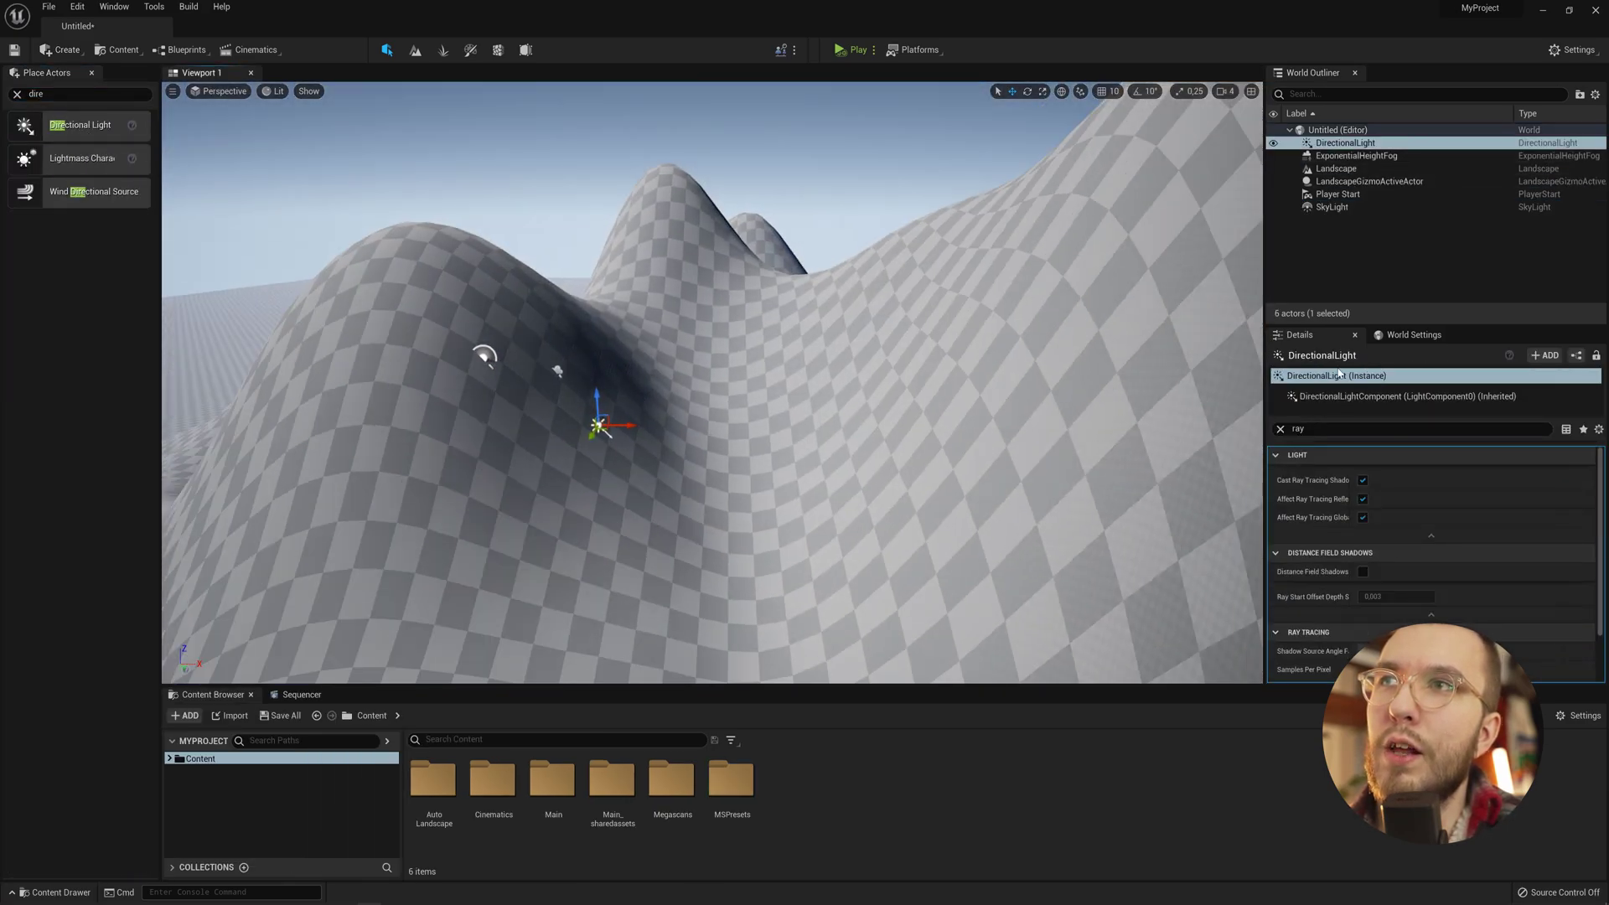
Place a Sky Atmosphere actor in the untitled level
{"action": "scroll", "coordinate": [1316, 527], "scroll_direction": "down", "scroll_amount": 5}
{"action": "scroll", "coordinate": [1316, 526], "scroll_direction": "down", "scroll_amount": 5}
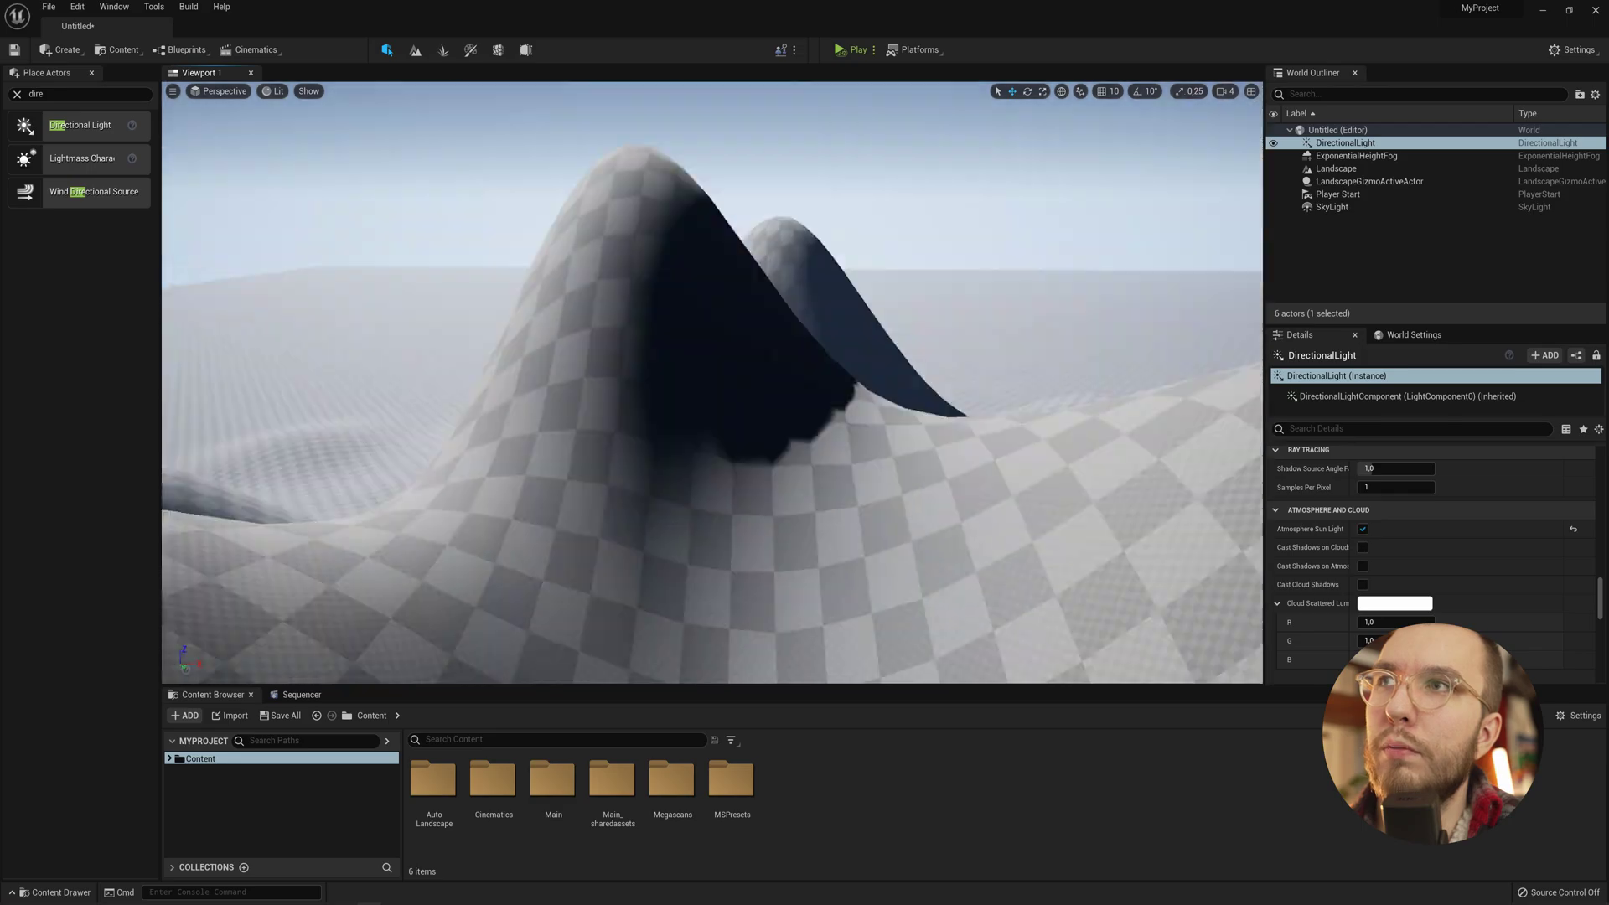
{"action": "left_click", "coordinate": [1332, 207]}
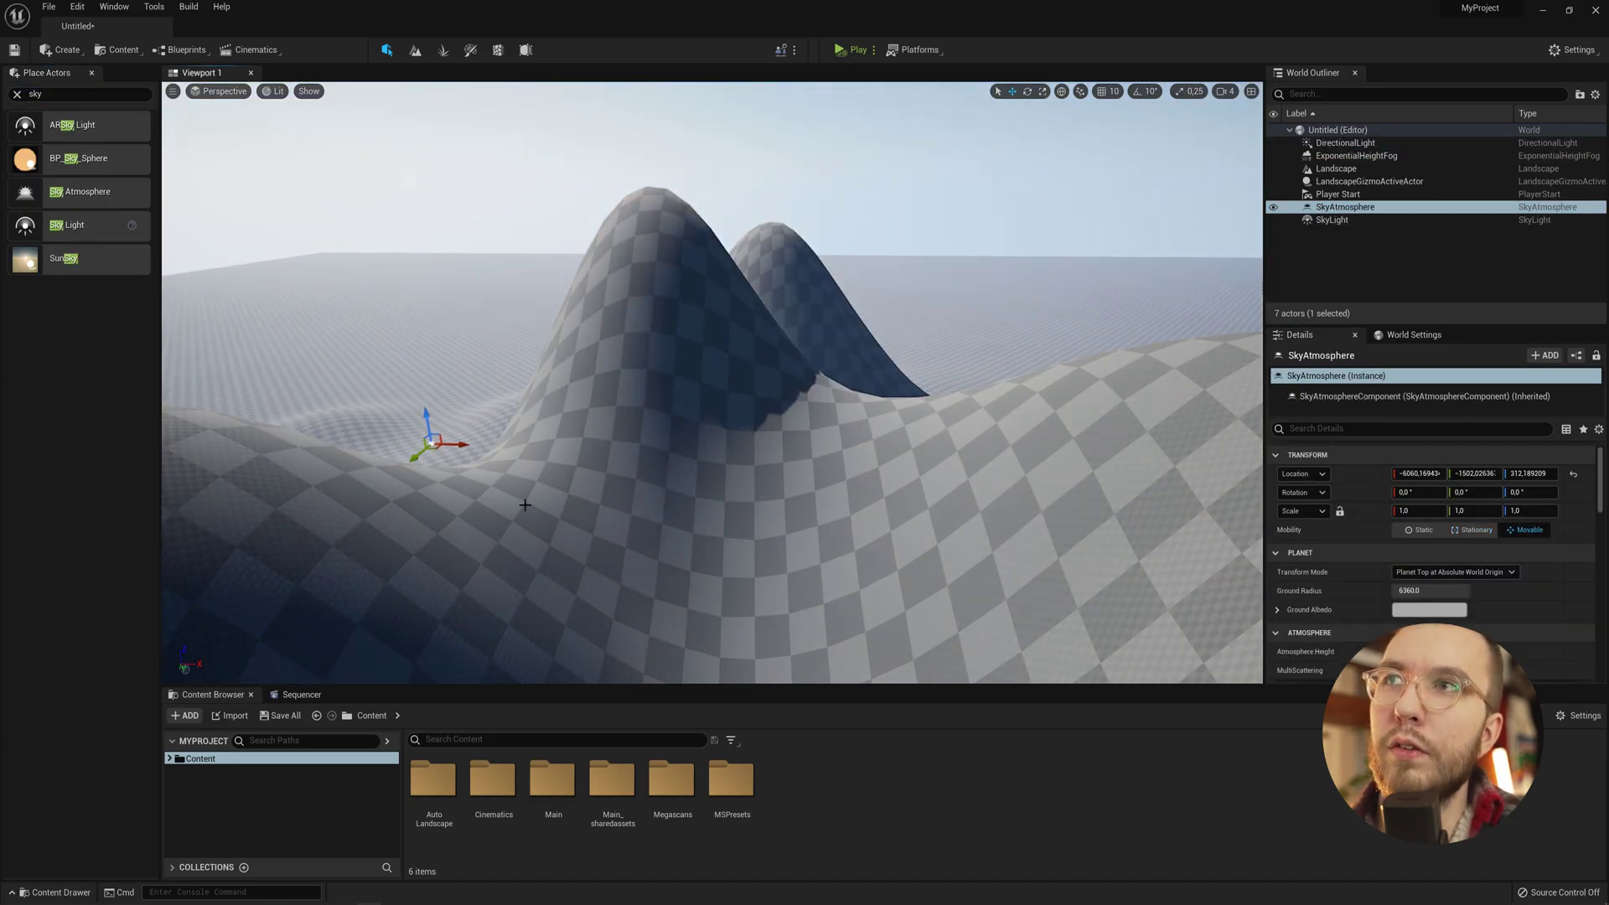
{"action": "left_click", "coordinate": [519, 499]}
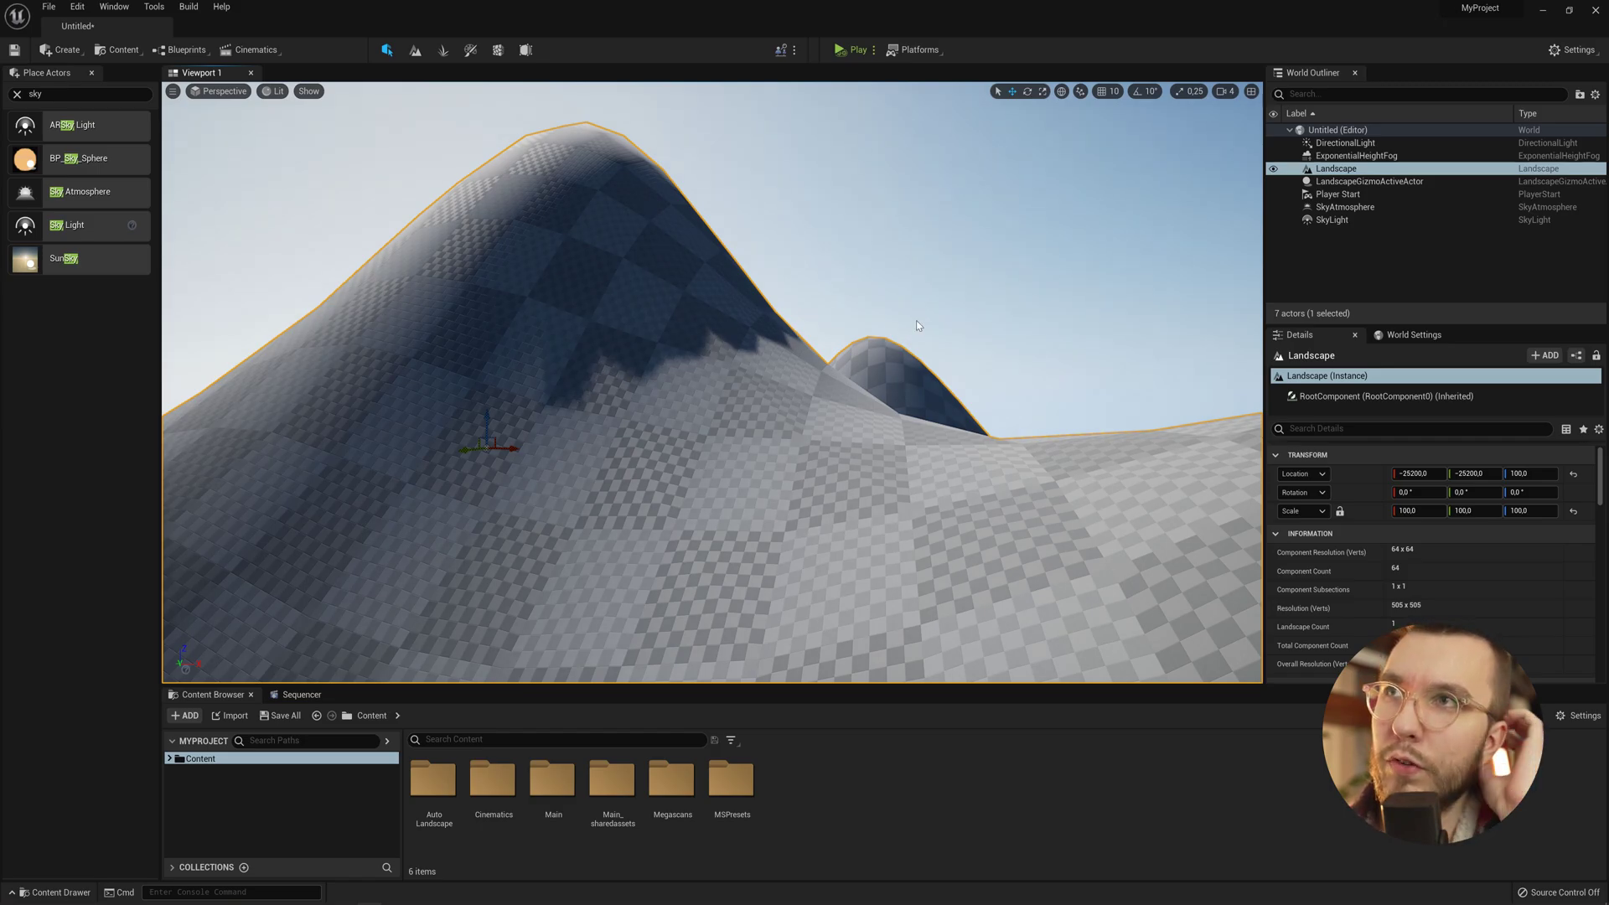
Set the directional light's ray tracing Shadow Source Angle Factor to 35 and Samples Per Pixel to 7
{"action": "left_click", "coordinate": [1341, 145]}
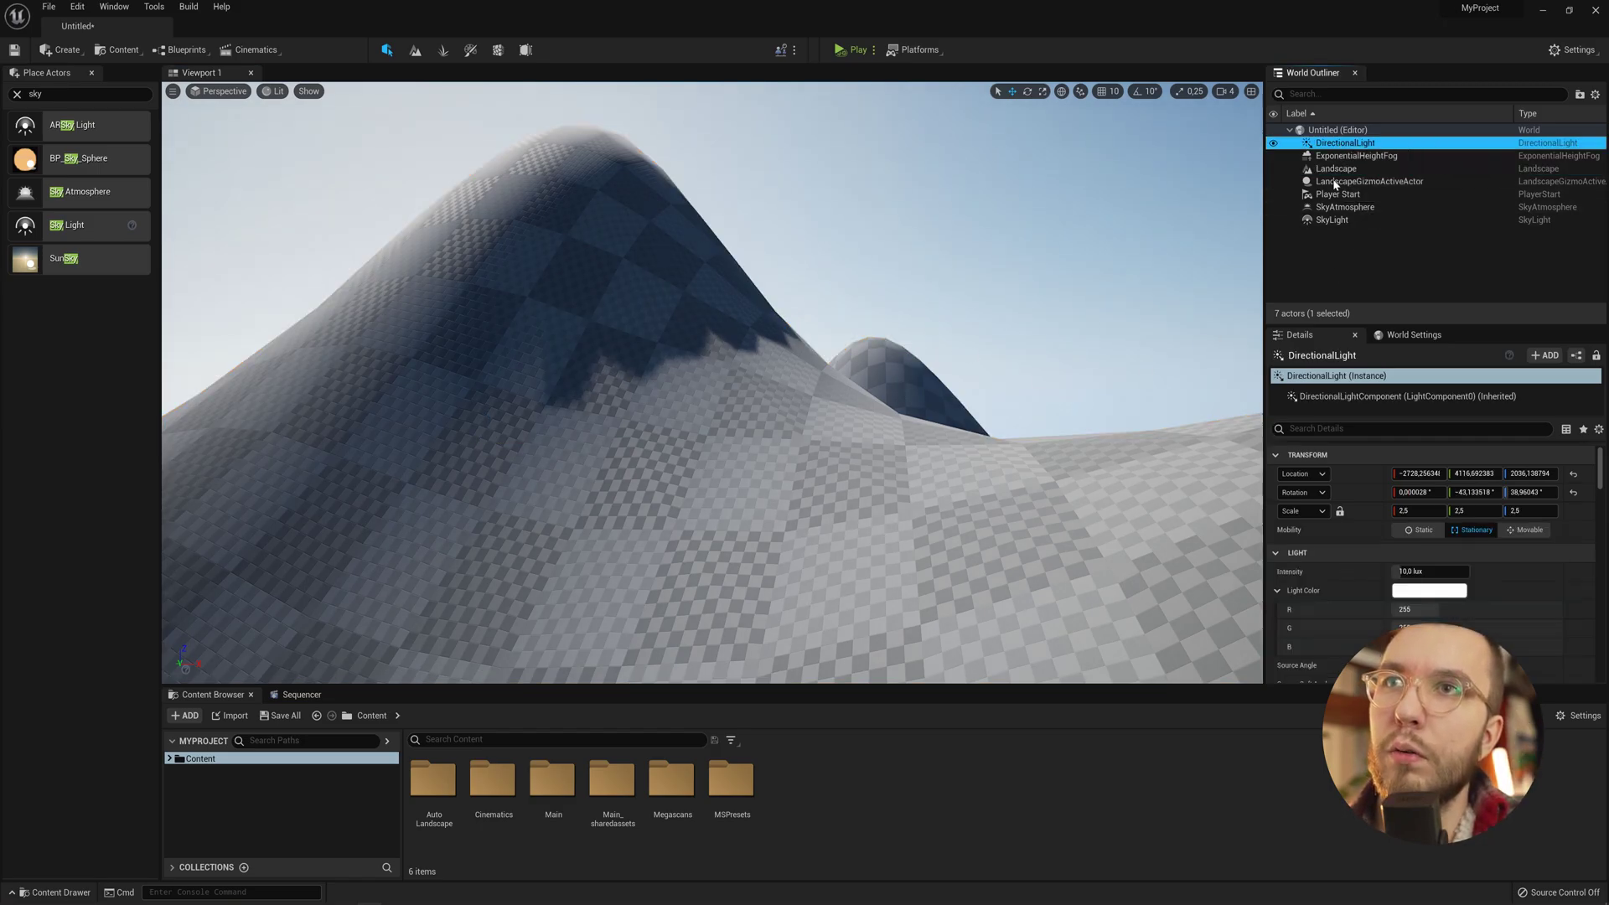
{"action": "left_click", "coordinate": [1337, 429]}
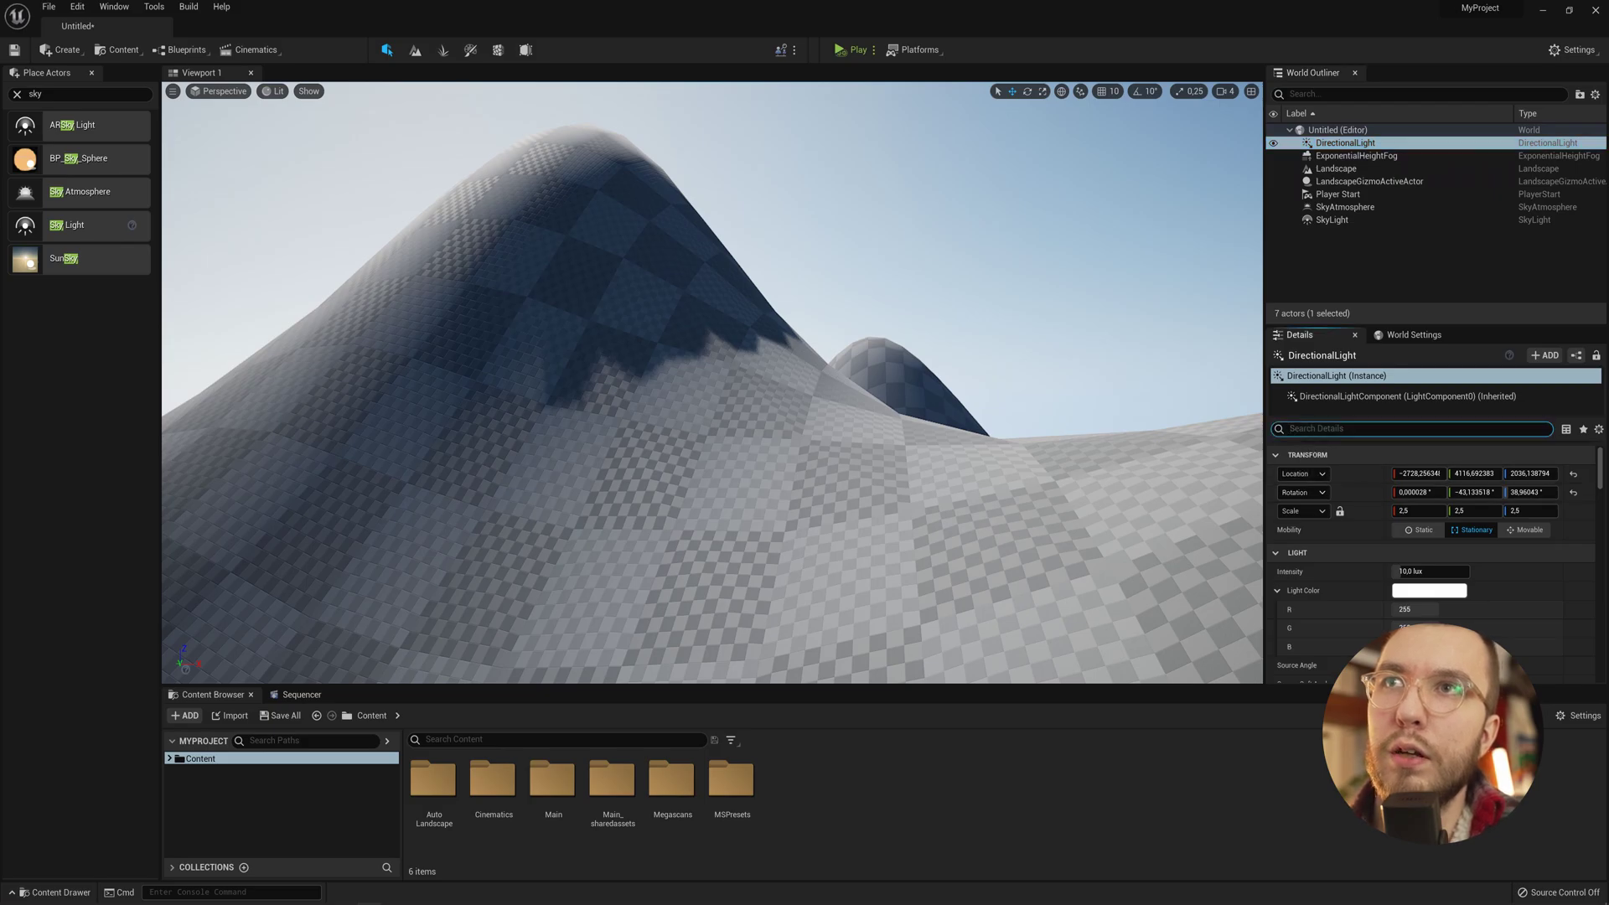
{"action": "type", "text": "ray"}
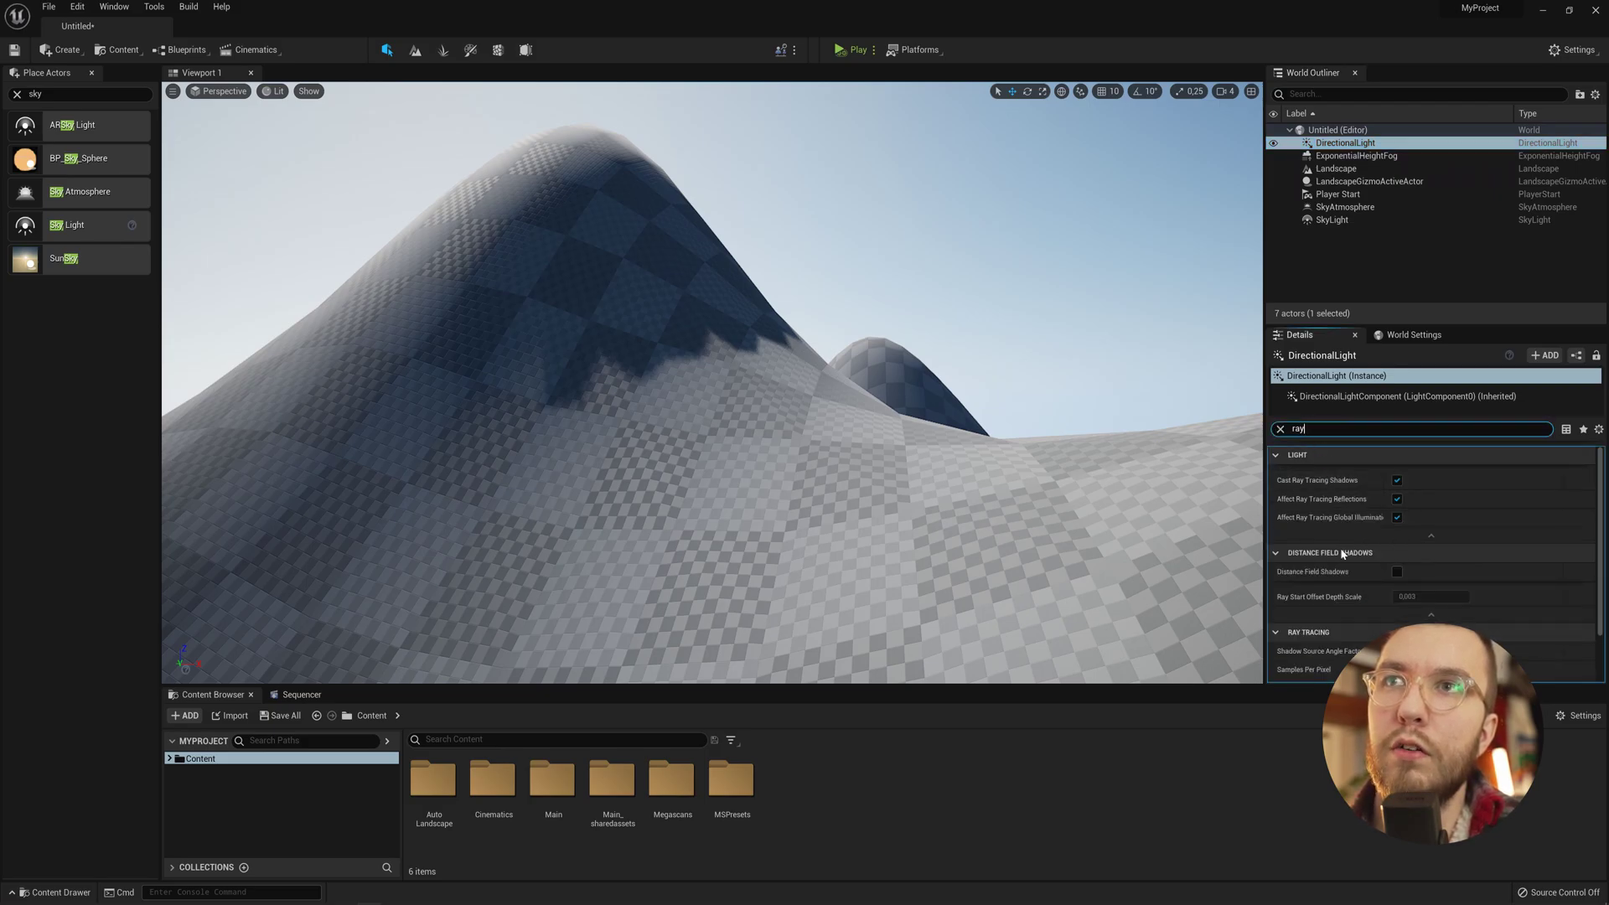
{"action": "scroll", "coordinate": [1342, 554], "scroll_direction": "down", "scroll_amount": 2}
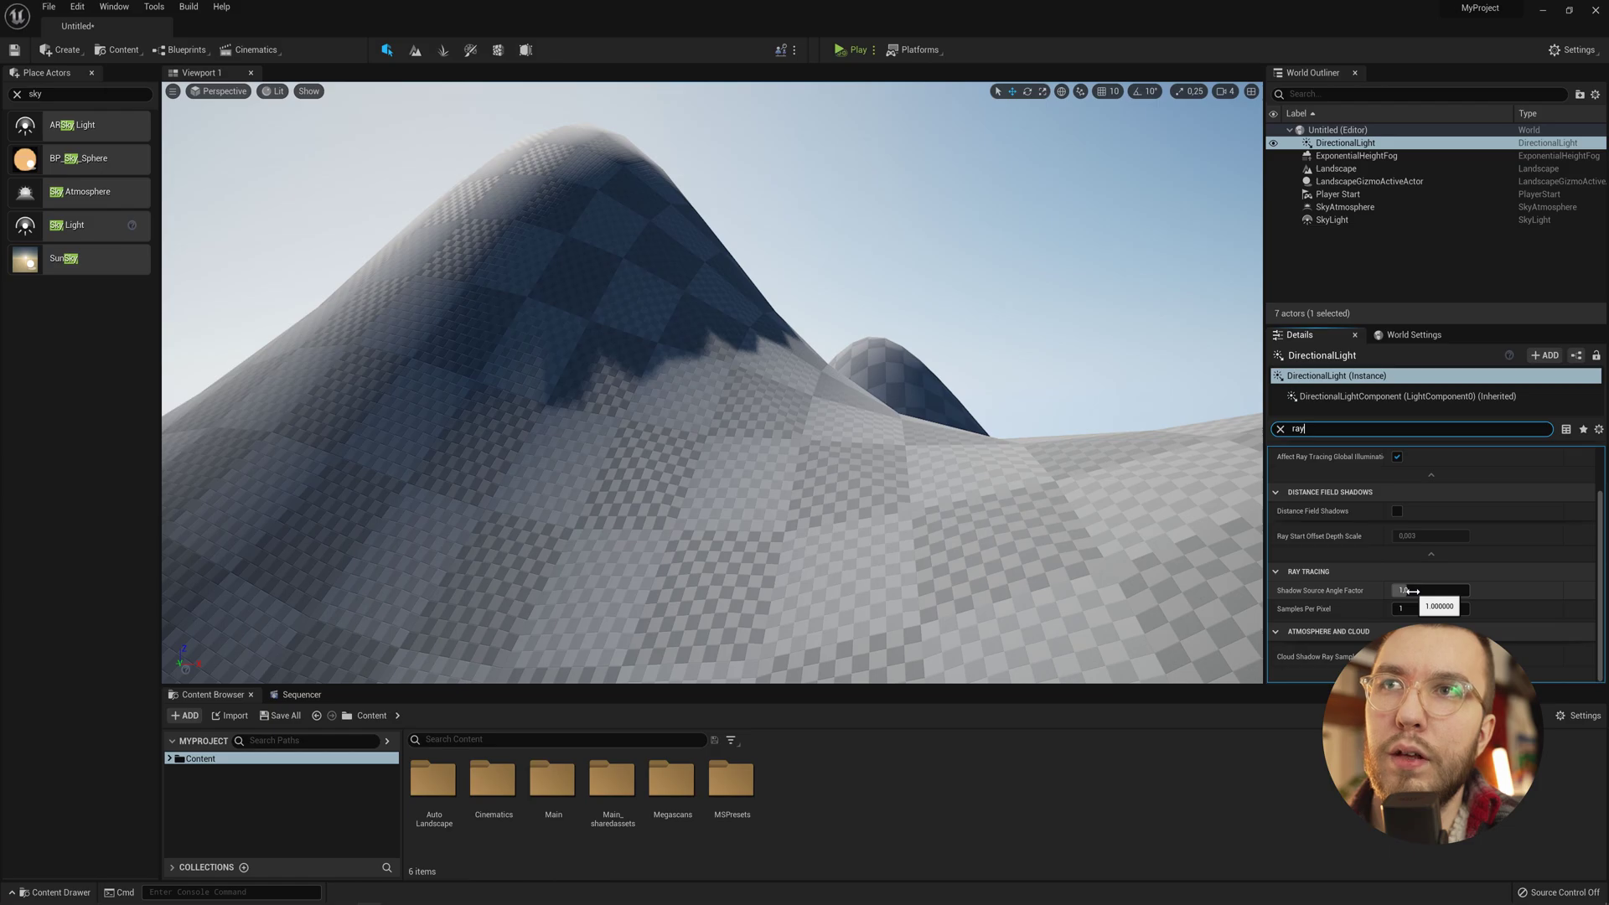
{"action": "left_click", "coordinate": [1413, 591]}
{"action": "type", "text": "35"}
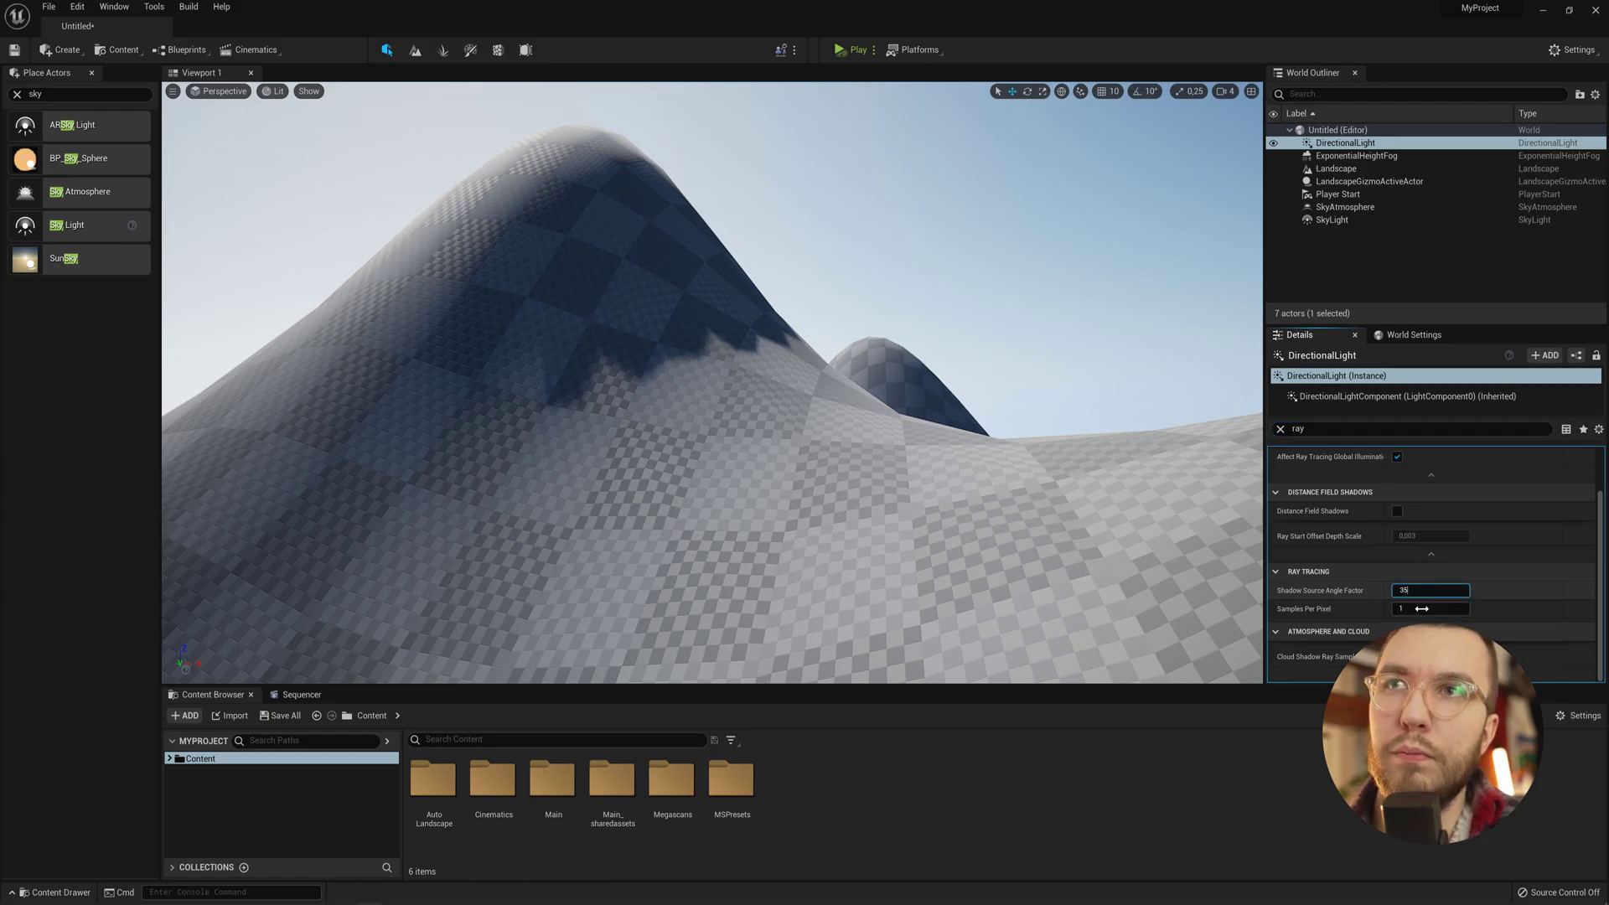
{"action": "key", "text": "Return"}
{"action": "type", "text": "7"}
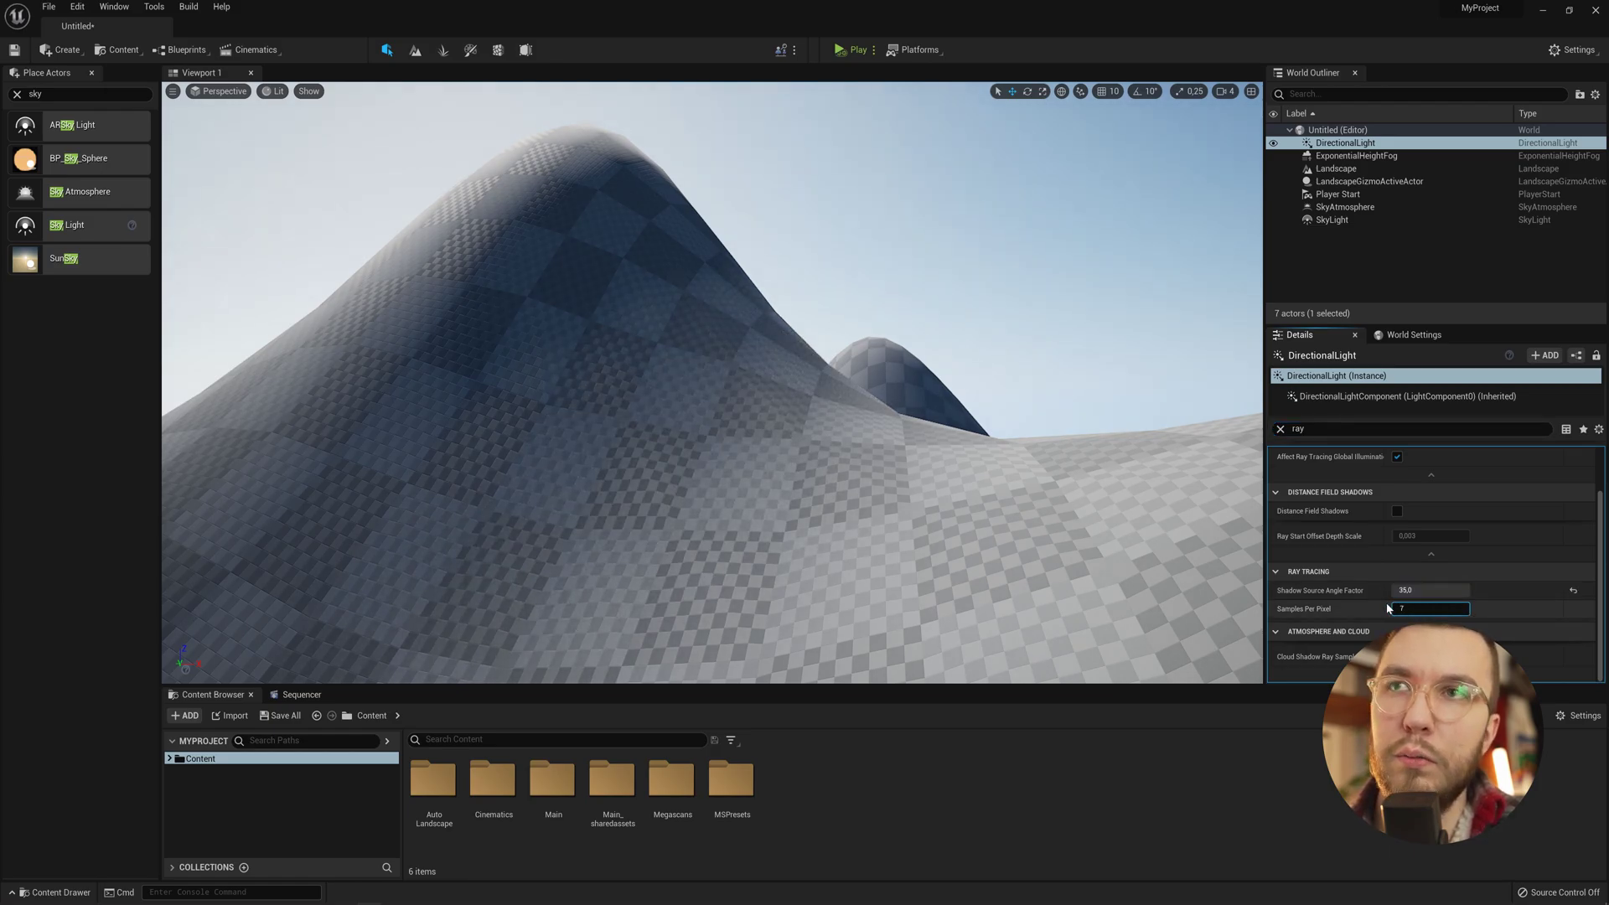
{"action": "key", "text": "Return"}
Try Shadow Source Angle Factor values of 25 and 15 on the directional light
{"action": "left_click", "coordinate": [1415, 591]}
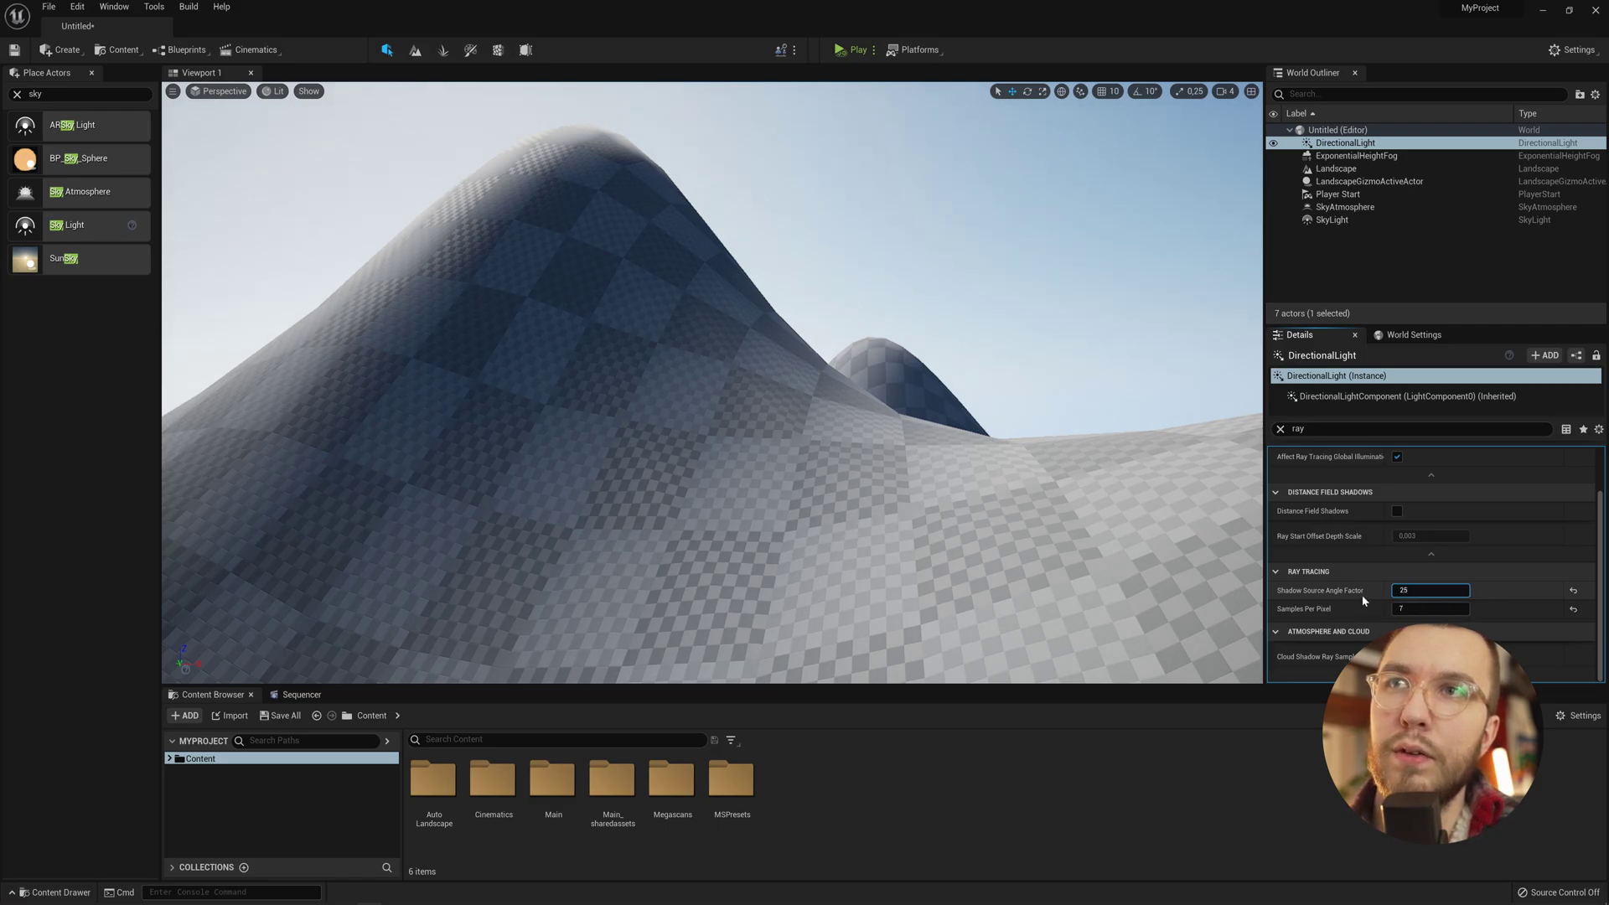
{"action": "type", "text": "25"}
{"action": "key", "text": "Return"}
{"action": "left_click", "coordinate": [1415, 591]}
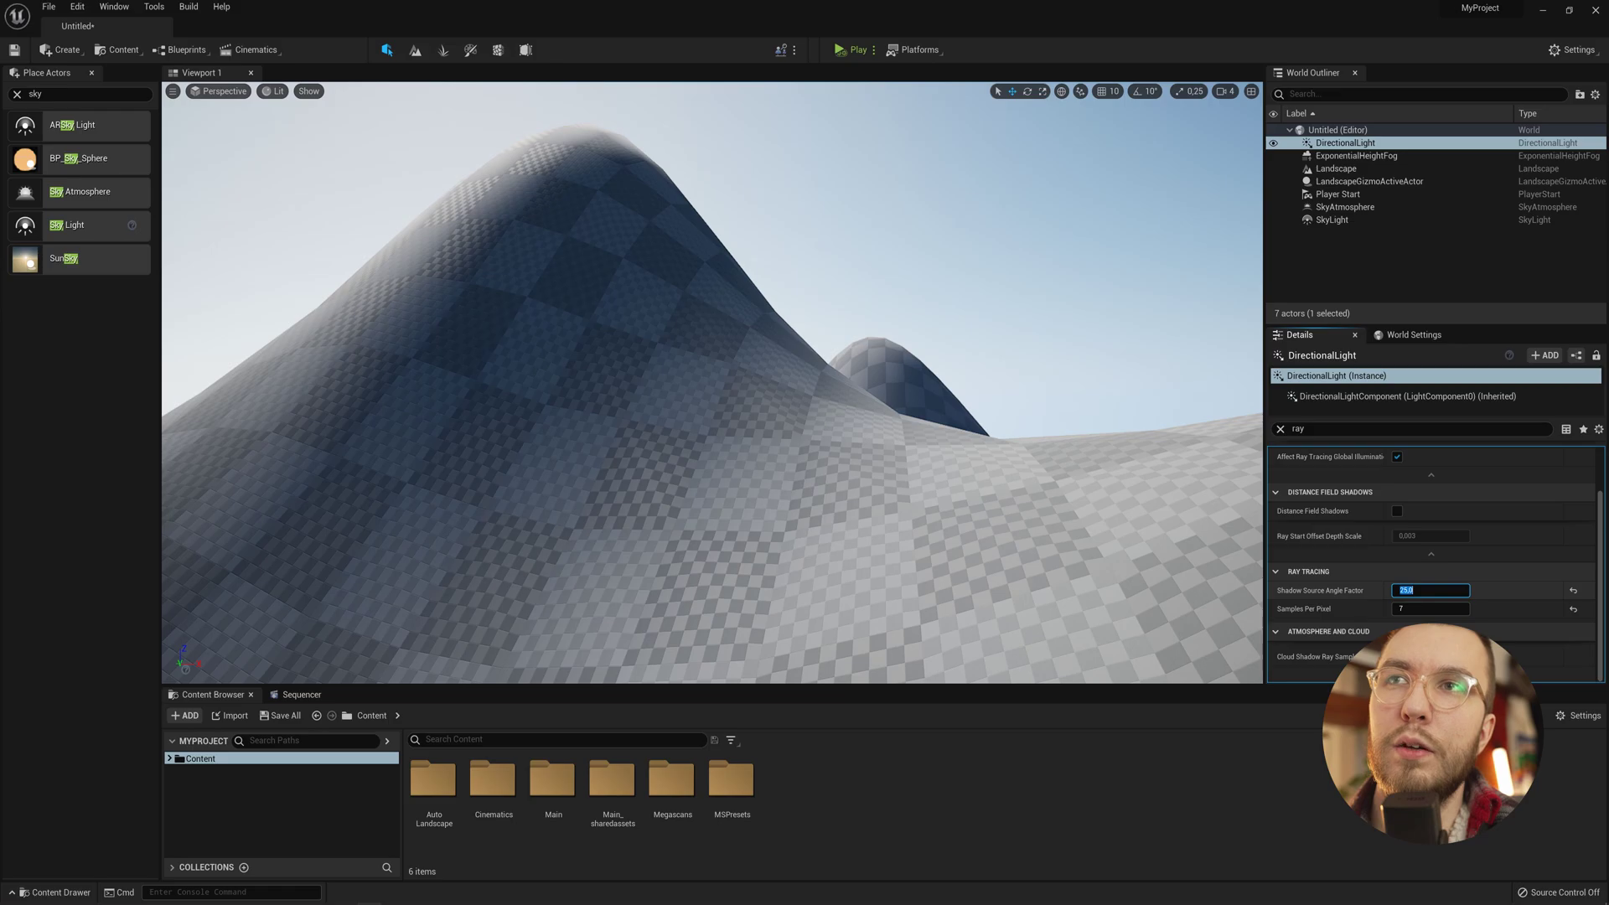
{"action": "type", "text": "15"}
{"action": "key", "text": "Return"}
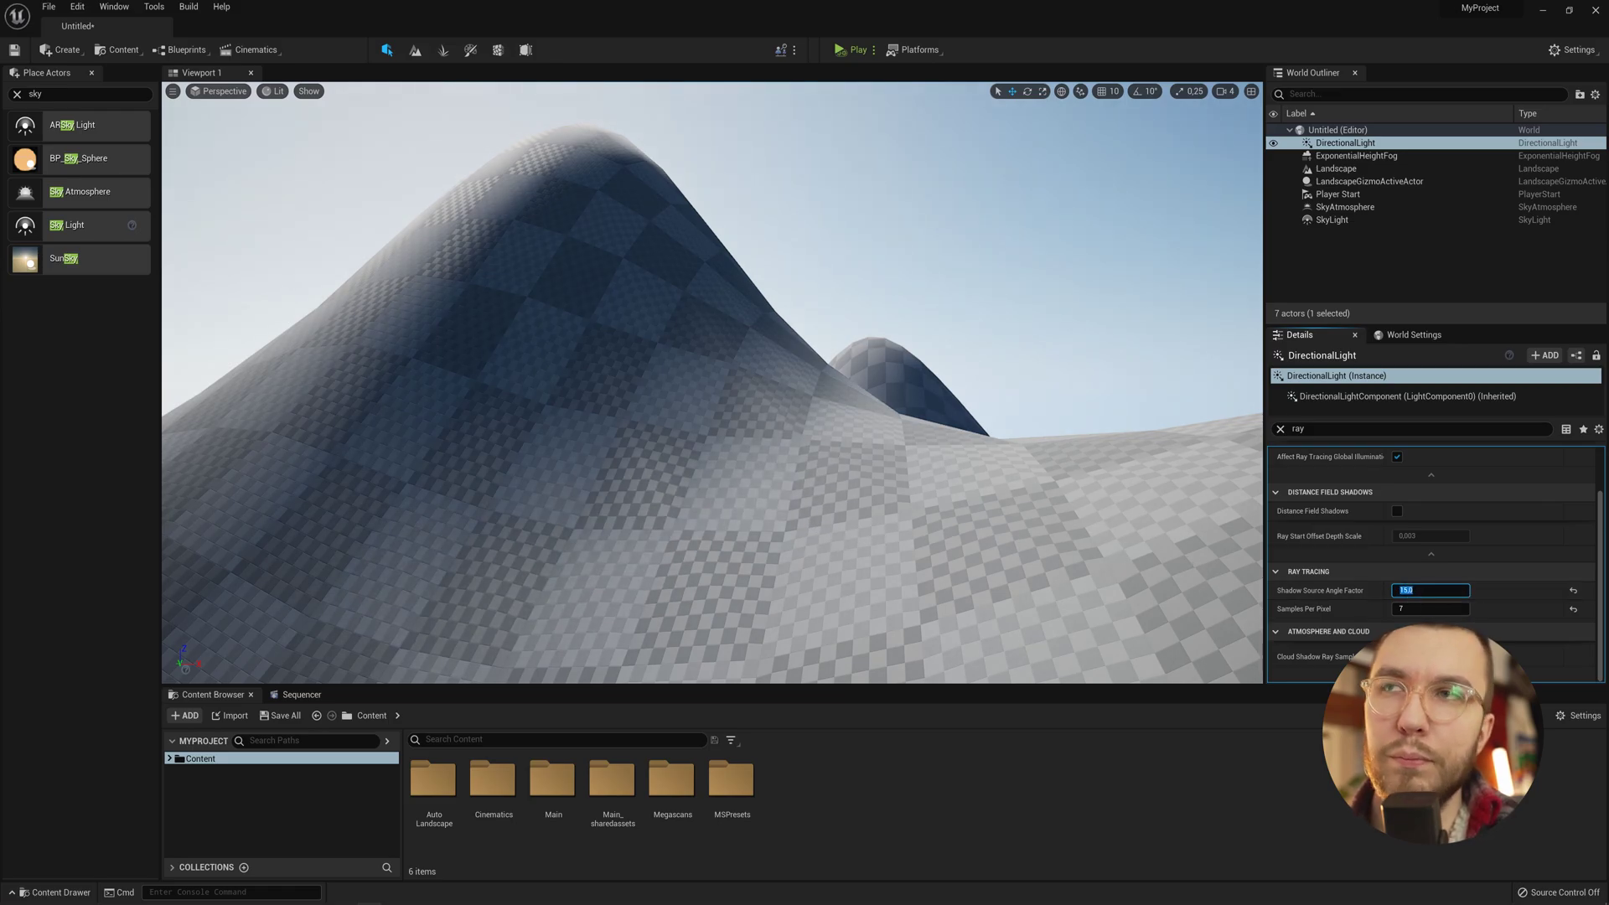
Set the directional light's Shadow Source Angle Factor to 25
{"action": "right_click_drag", "start_coordinate": [827, 543], "coordinate": [829, 530]}
{"action": "key", "text": "e"}
{"action": "key", "text": "s"}
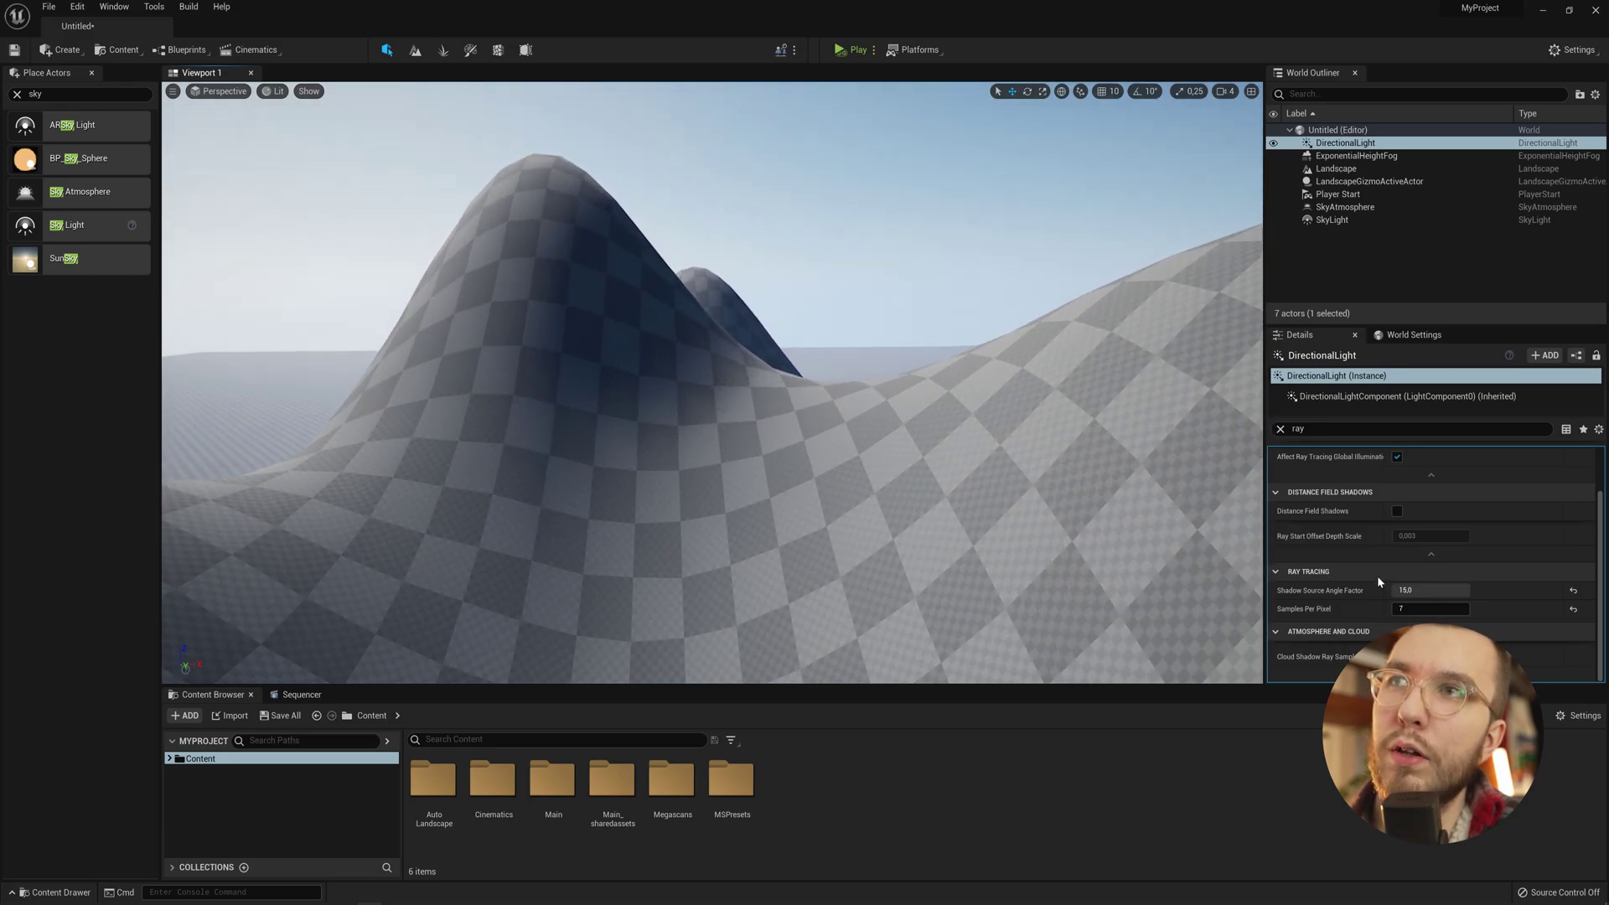
{"action": "left_click", "coordinate": [1429, 590]}
{"action": "type", "text": "25"}
{"action": "key", "text": "Return"}
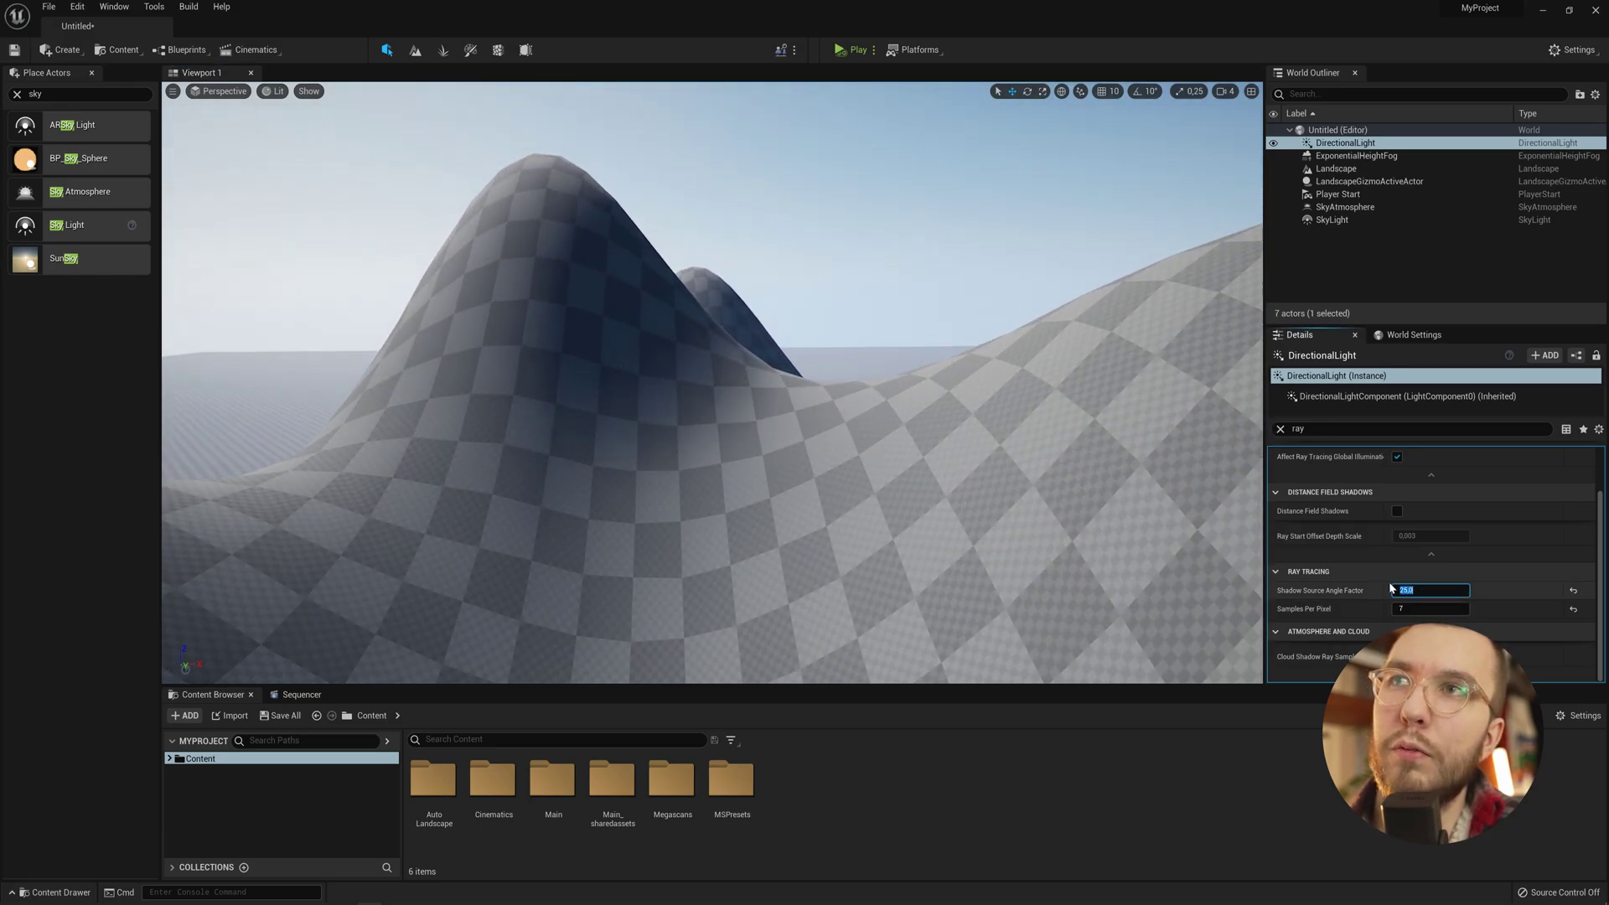
{"action": "left_click", "coordinate": [711, 506]}
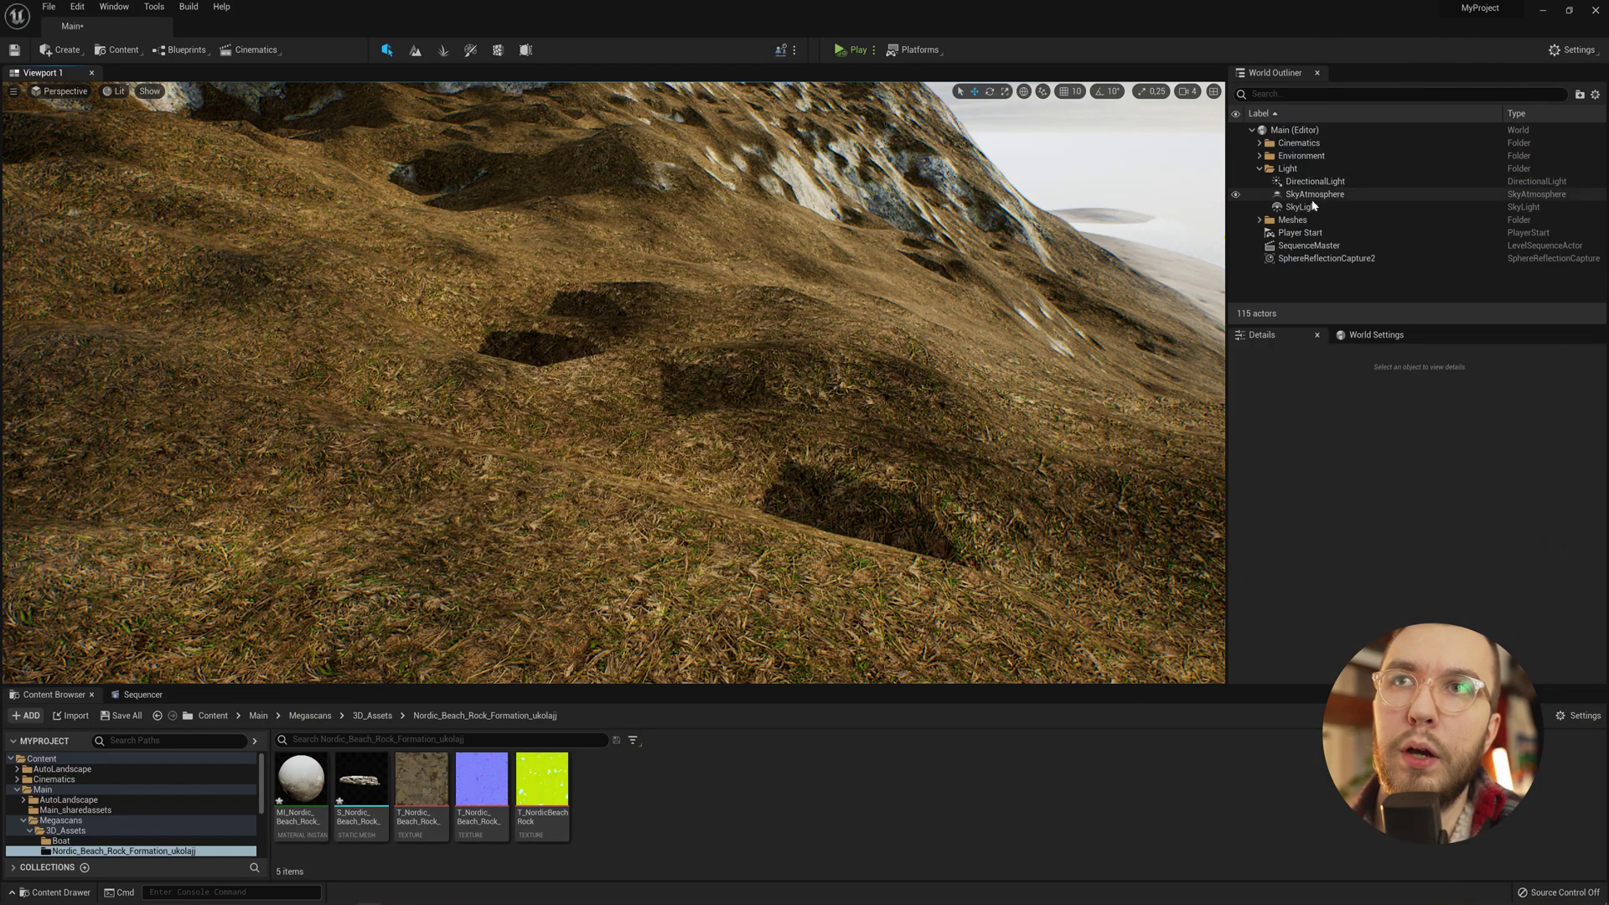
Set the Main level's directional light ray tracing Shadow Source Angle Factor to 35
{"action": "left_click", "coordinate": [1312, 183]}
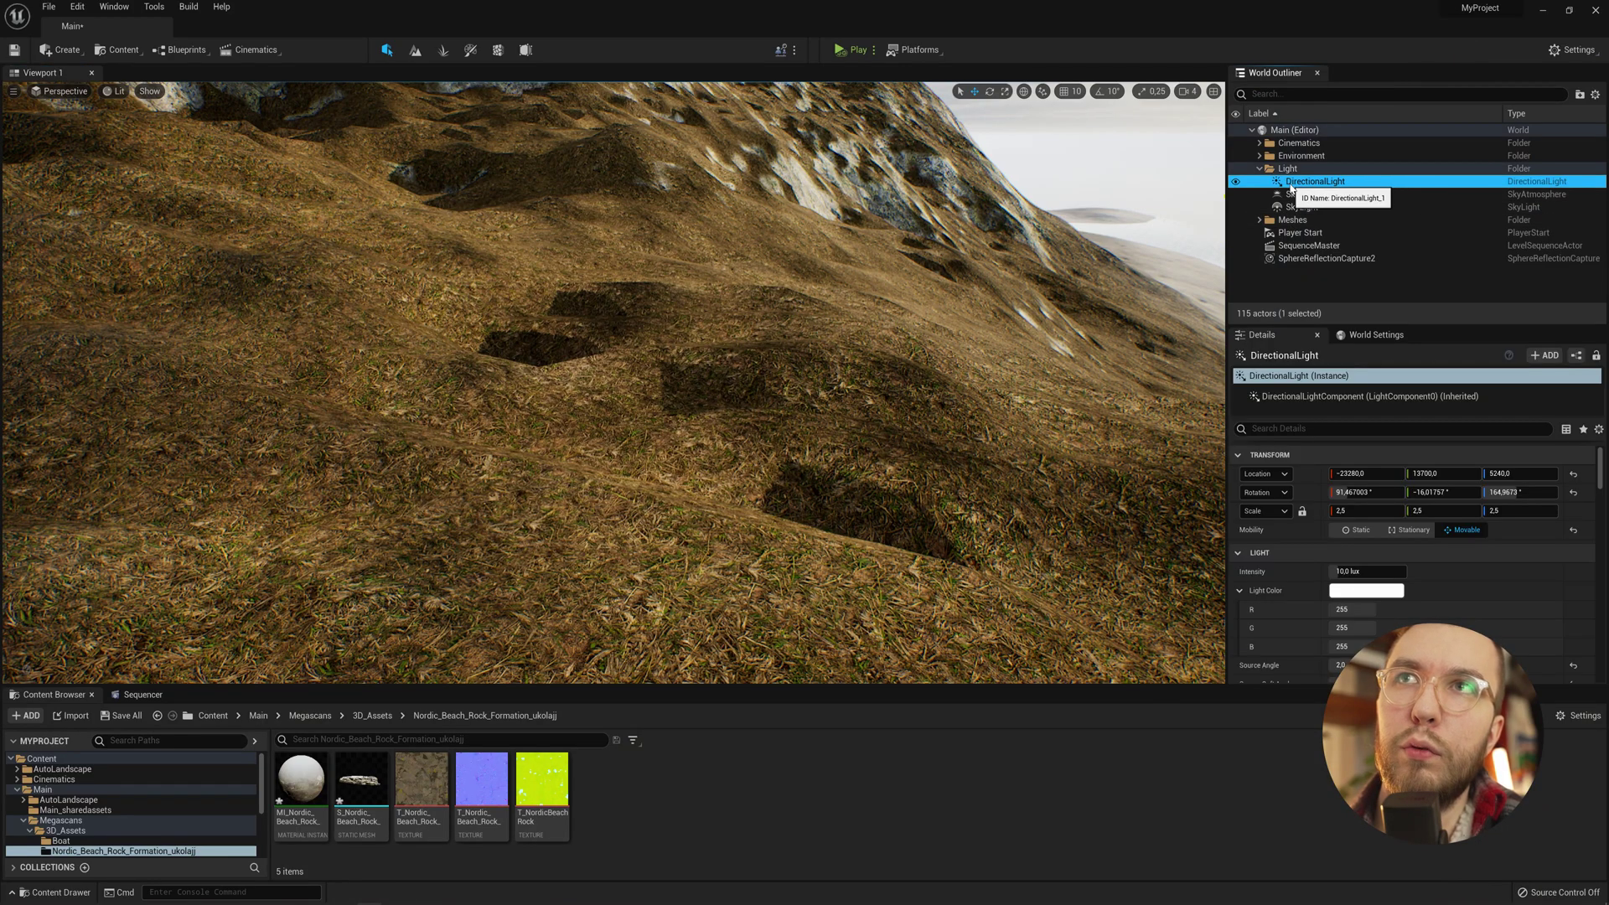
{"action": "left_click", "coordinate": [1308, 429]}
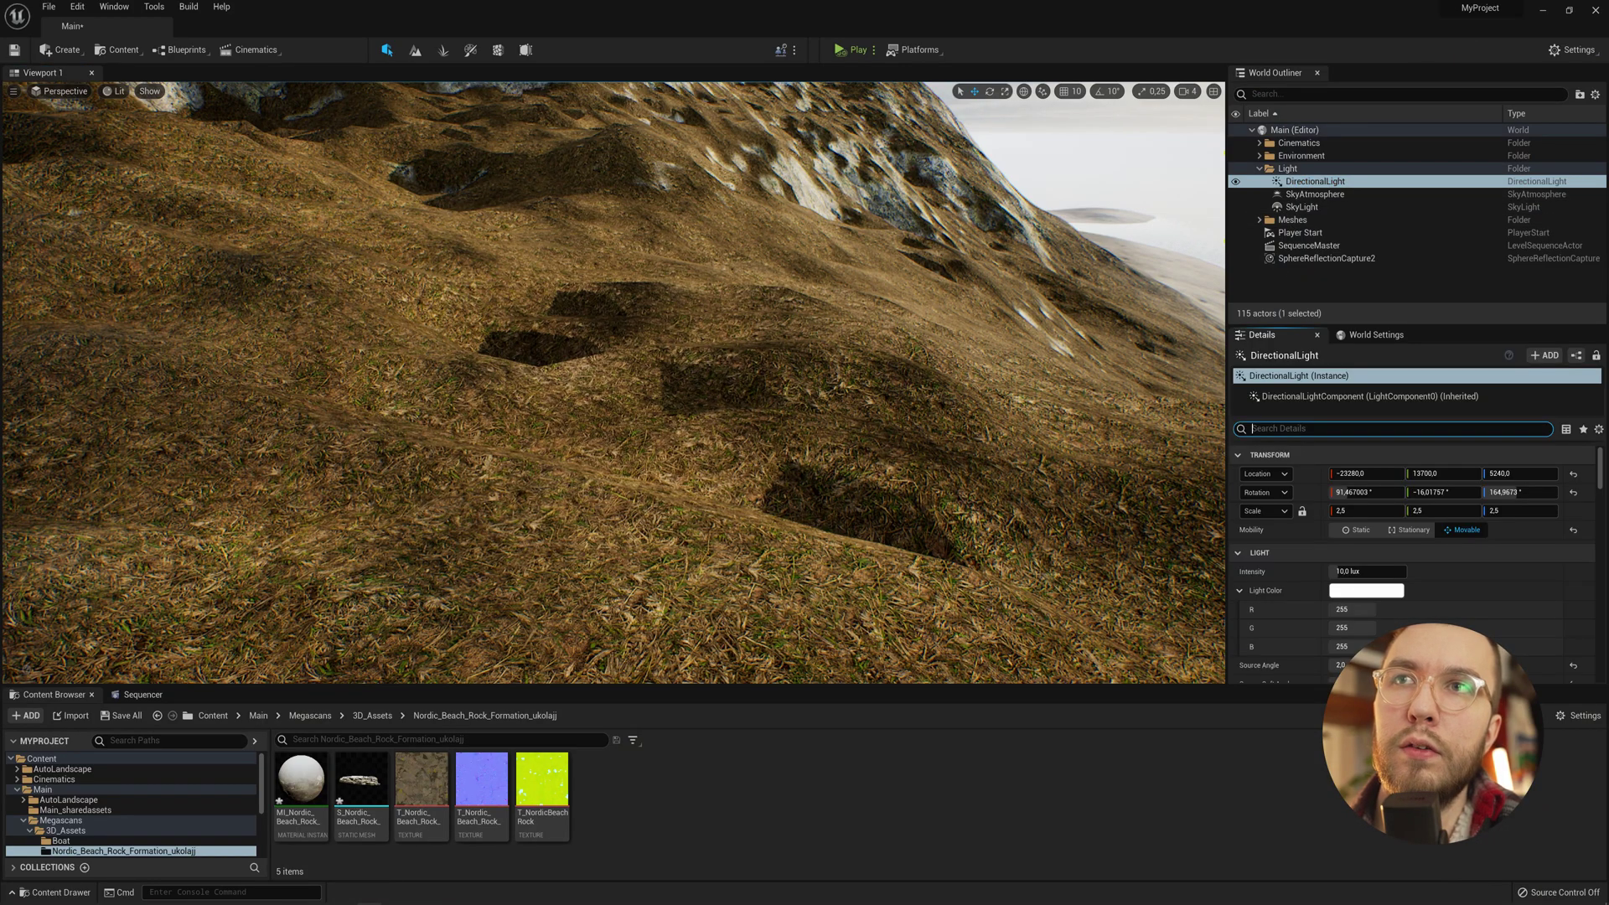
{"action": "type", "text": "ray"}
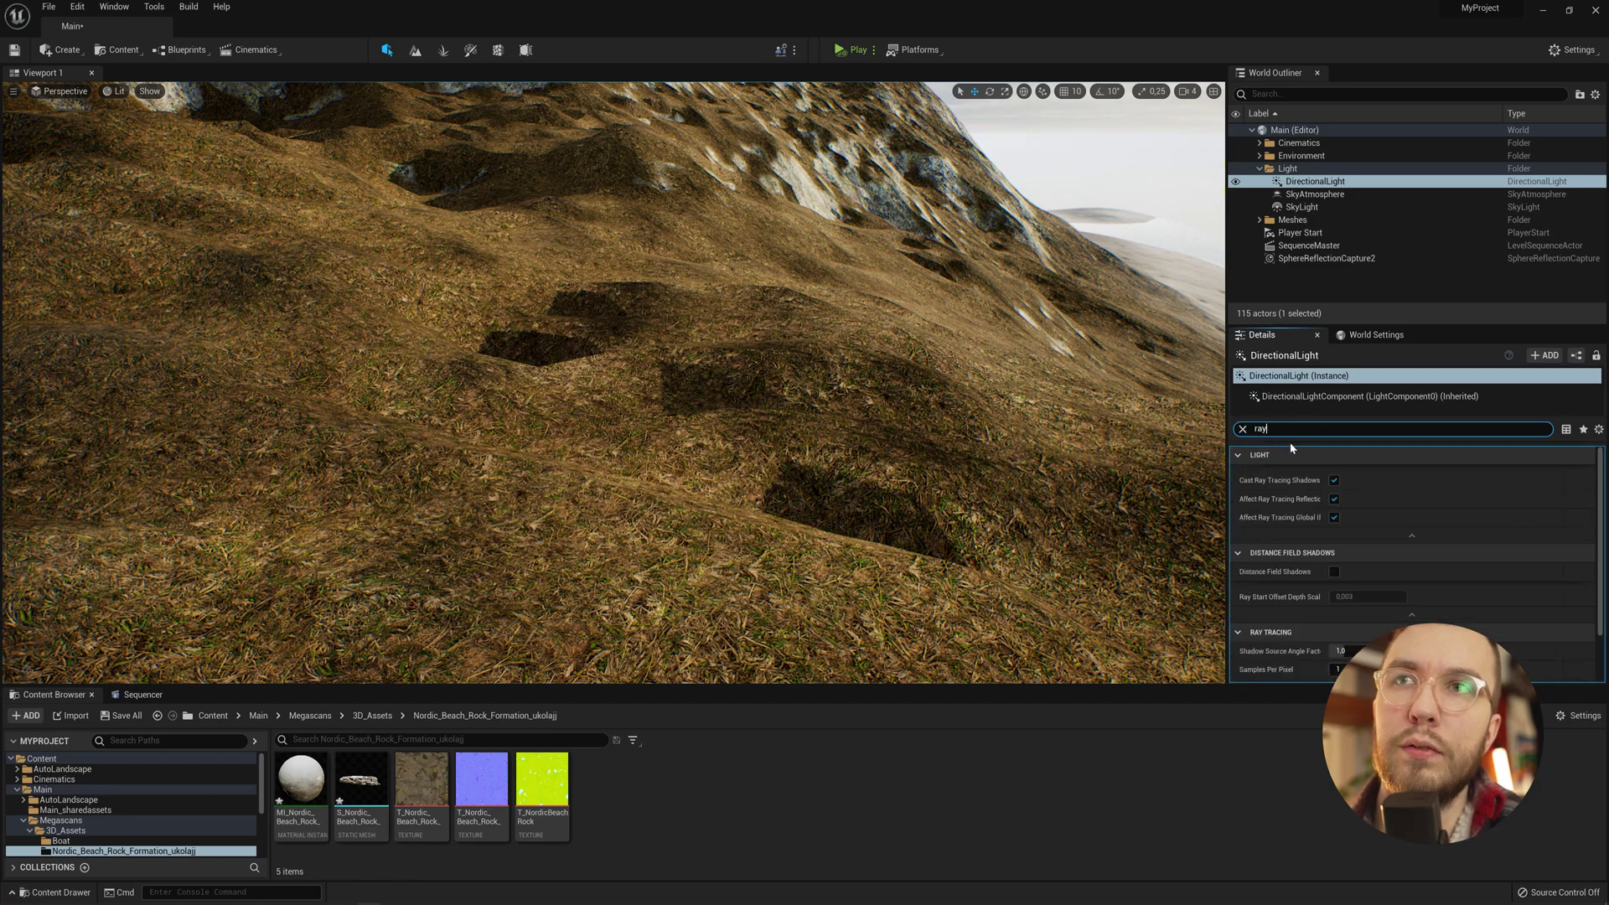
{"action": "scroll", "coordinate": [1269, 587], "scroll_direction": "down", "scroll_amount": 2}
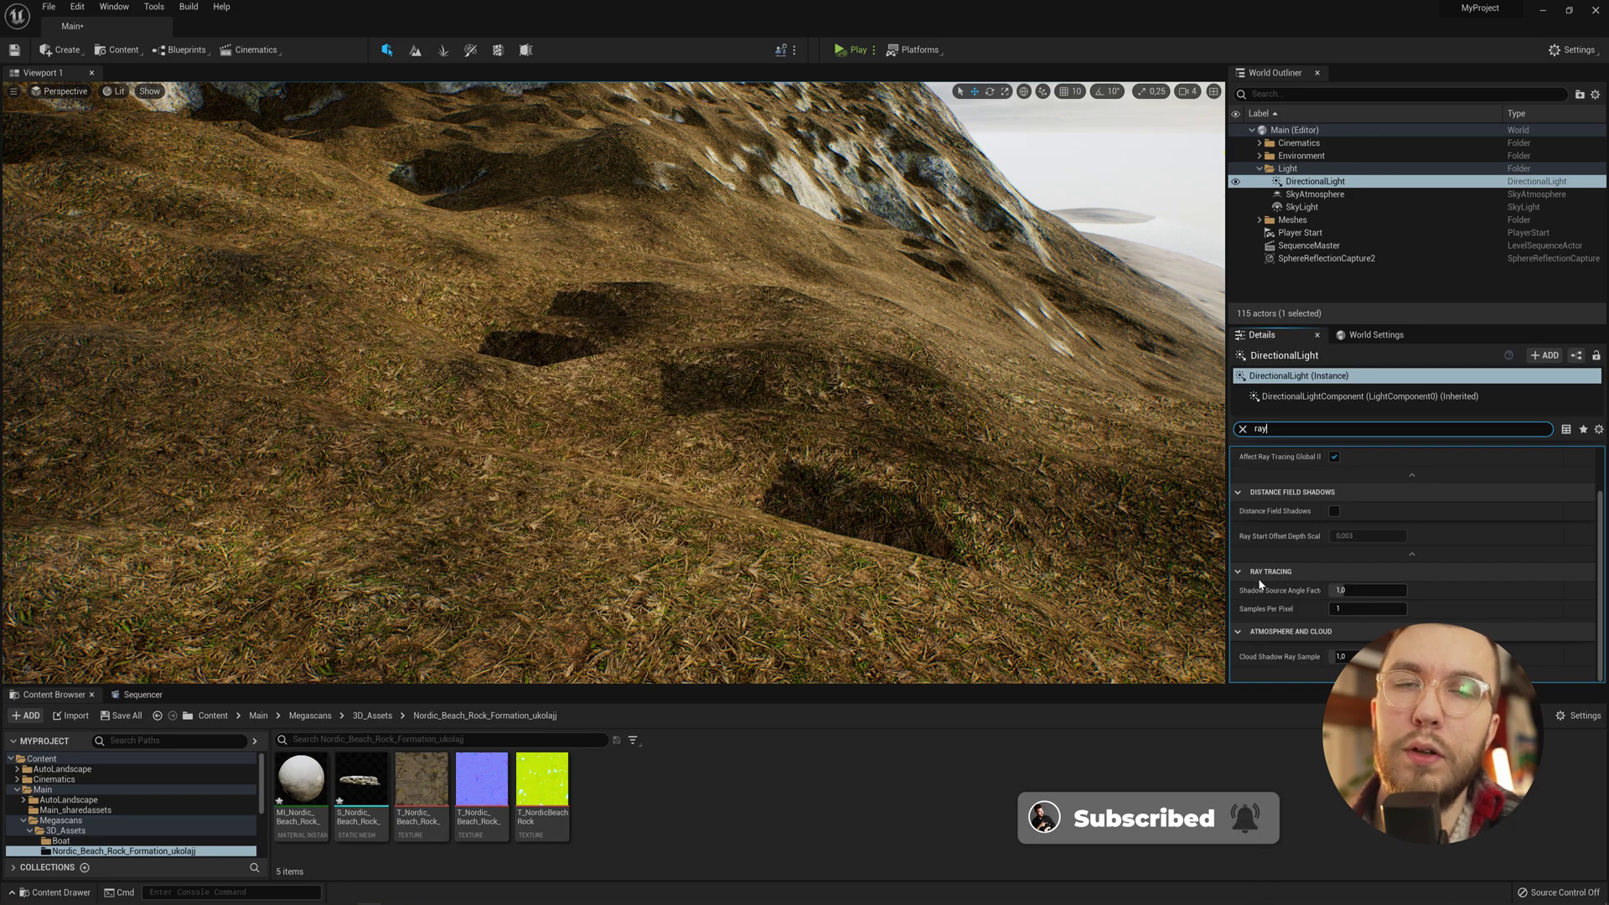
{"action": "left_click", "coordinate": [1341, 592]}
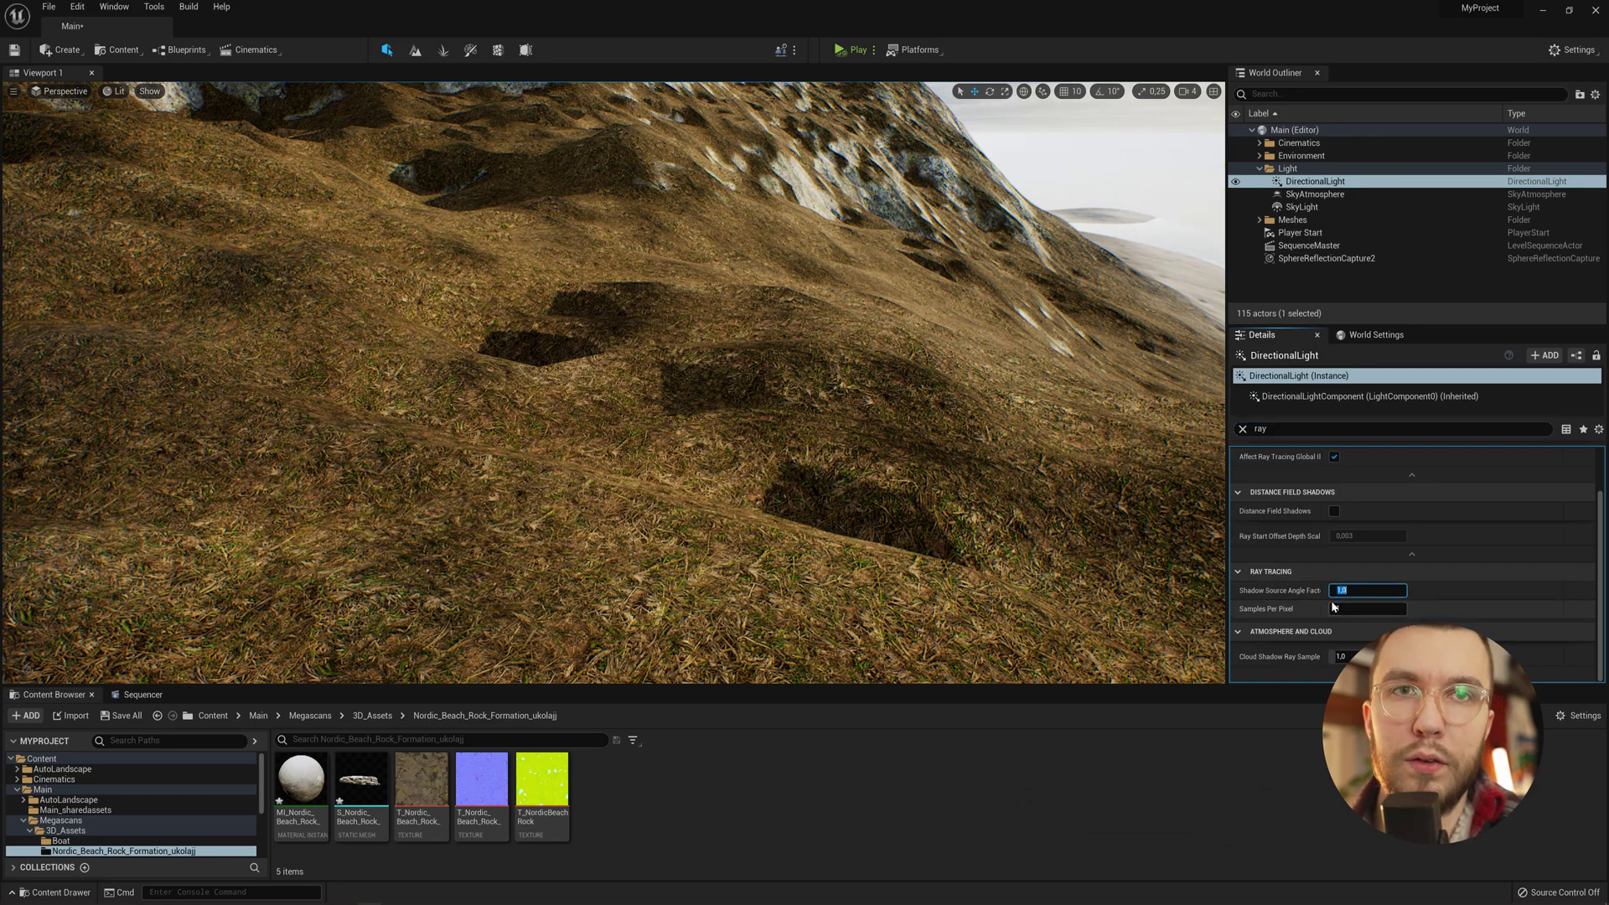
{"action": "left_click", "coordinate": [1199, 582]}
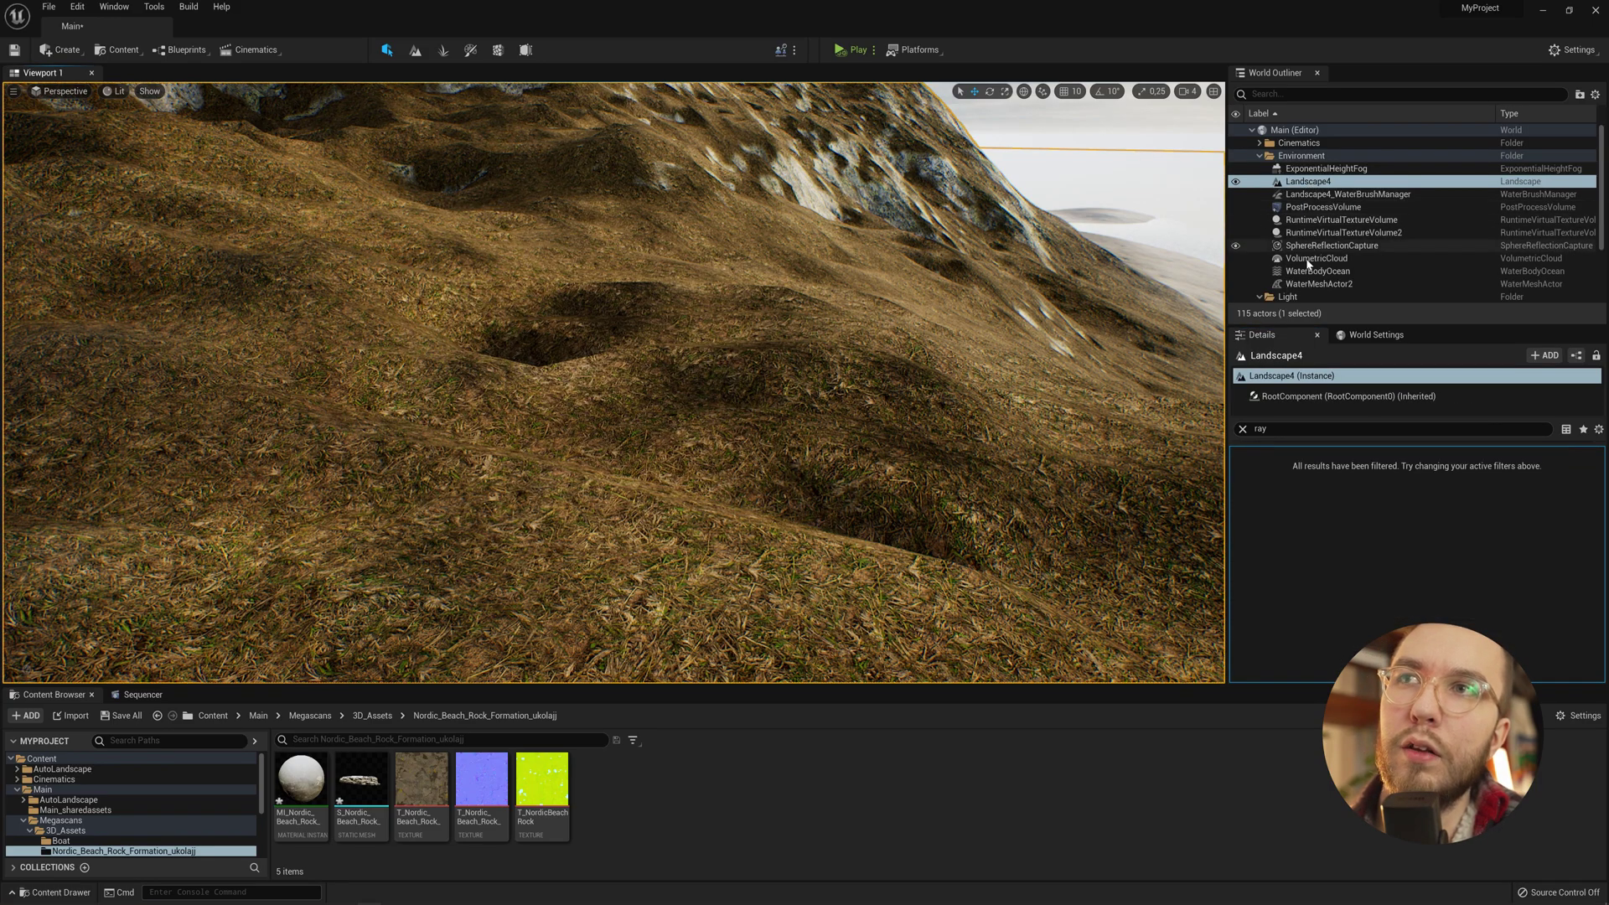
Reselect the directional light and set its ray tracing Samples Per Pixel to 7
{"action": "left_click", "coordinate": [1258, 298]}
{"action": "scroll", "coordinate": [1307, 285], "scroll_direction": "down", "scroll_amount": 2}
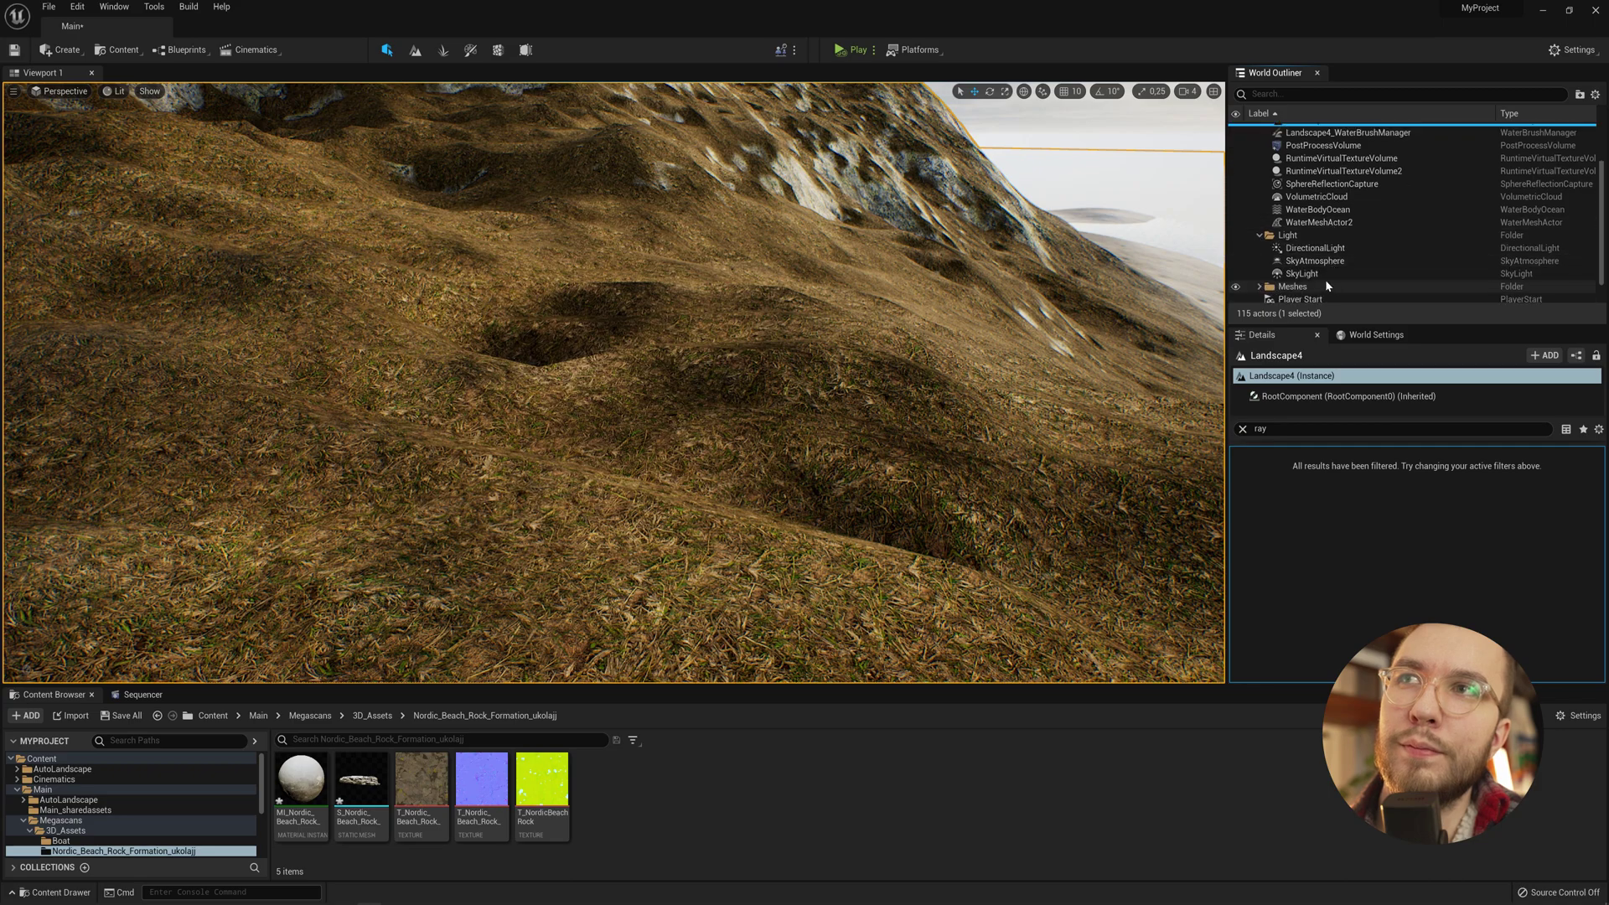
{"action": "left_click", "coordinate": [1315, 248]}
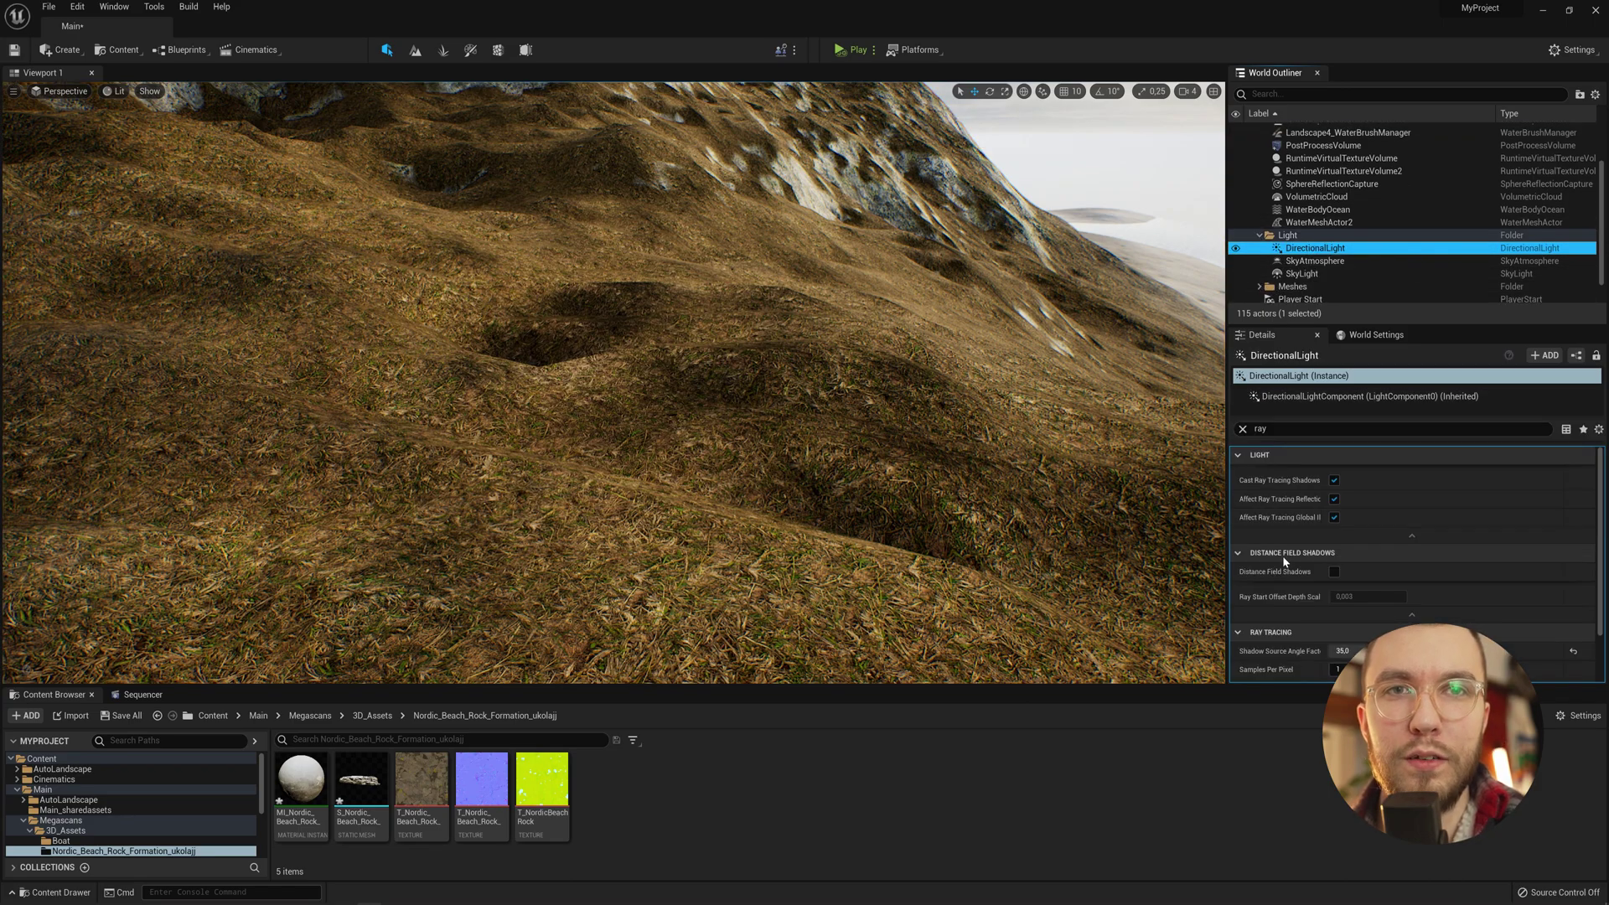
{"action": "scroll", "coordinate": [1282, 556], "scroll_direction": "down", "scroll_amount": 2}
{"action": "left_click", "coordinate": [1350, 609]}
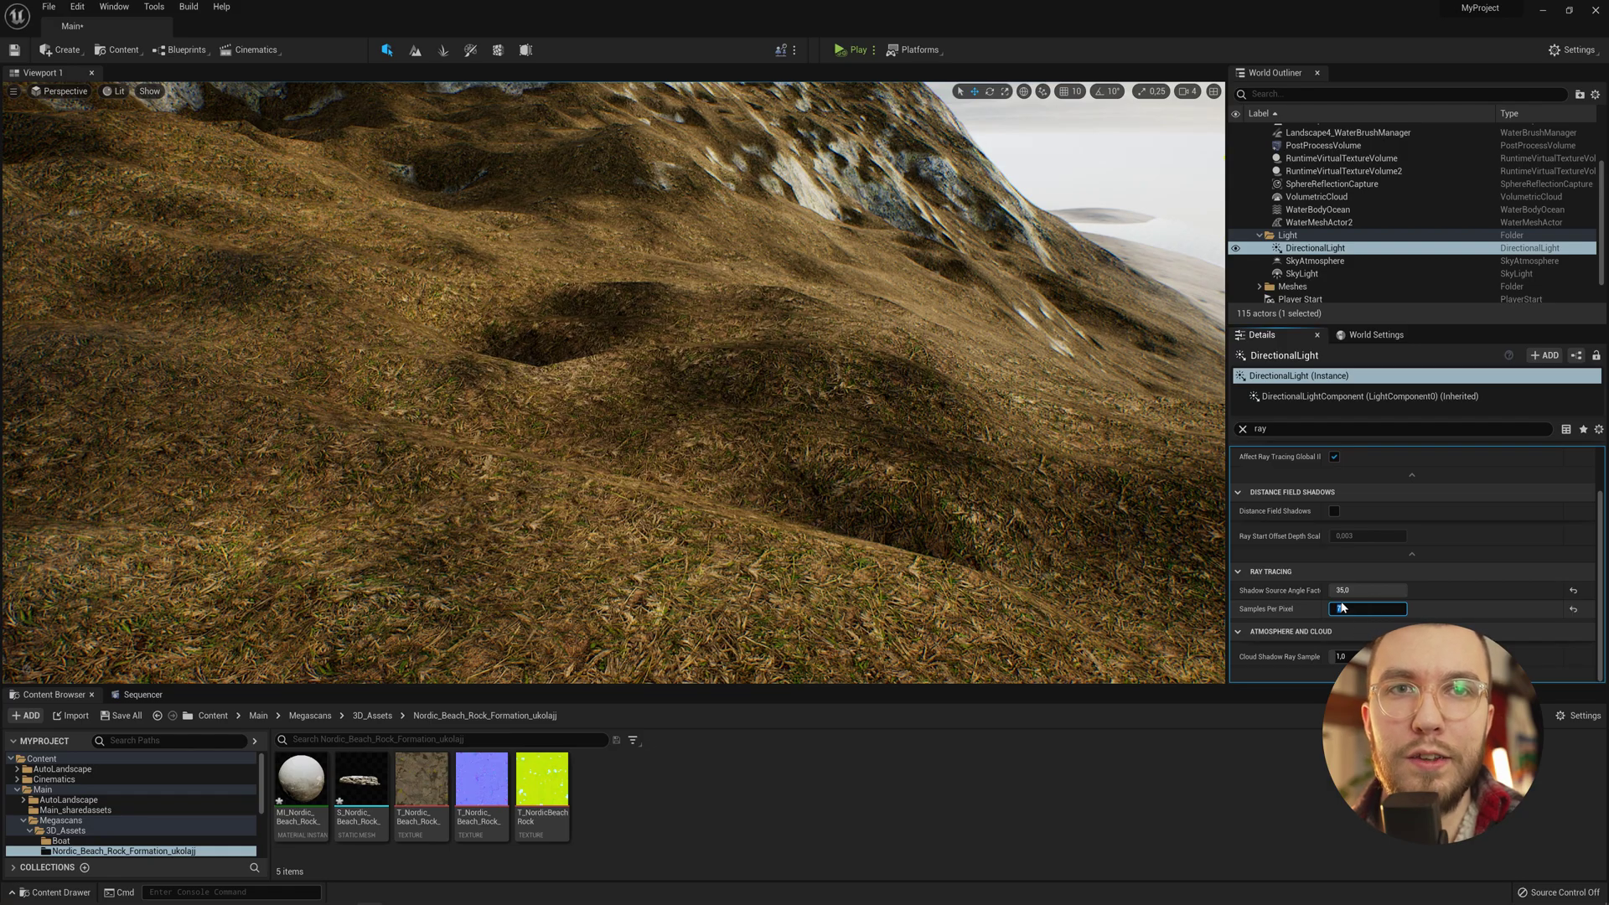
Rotate the directional light to different sun angles to check the shadows on the grassy landscape
{"action": "right_click_drag", "start_coordinate": [614, 382], "coordinate": [599, 438]}
{"action": "right_click_drag", "start_coordinate": [512, 354], "coordinate": [930, 452]}
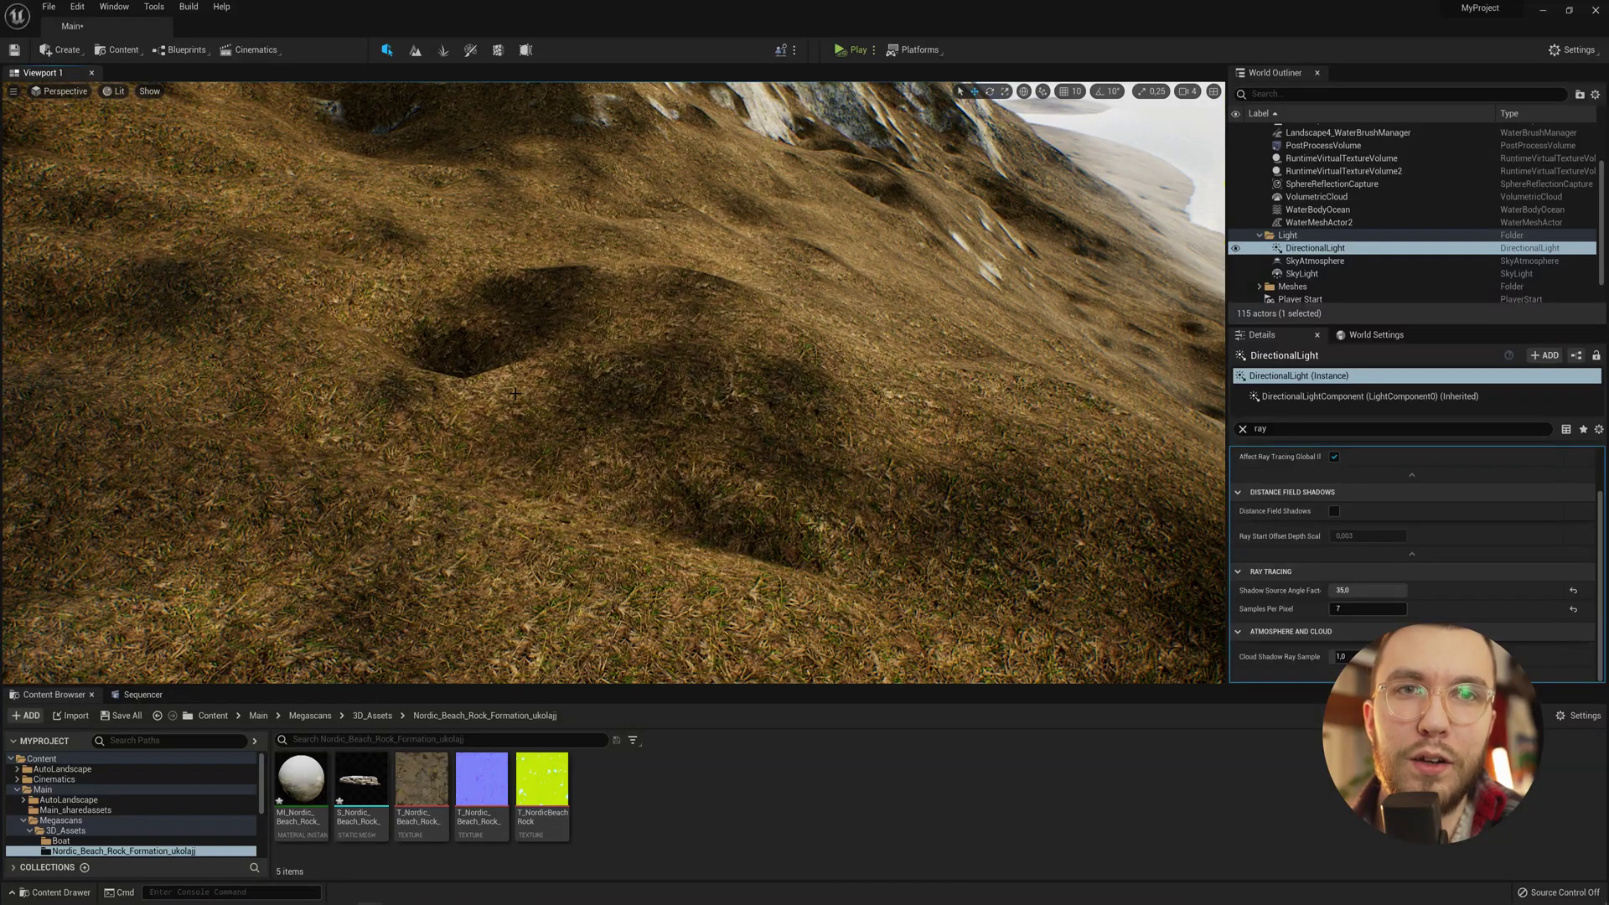
{"action": "key", "text": "ctrl+l"}
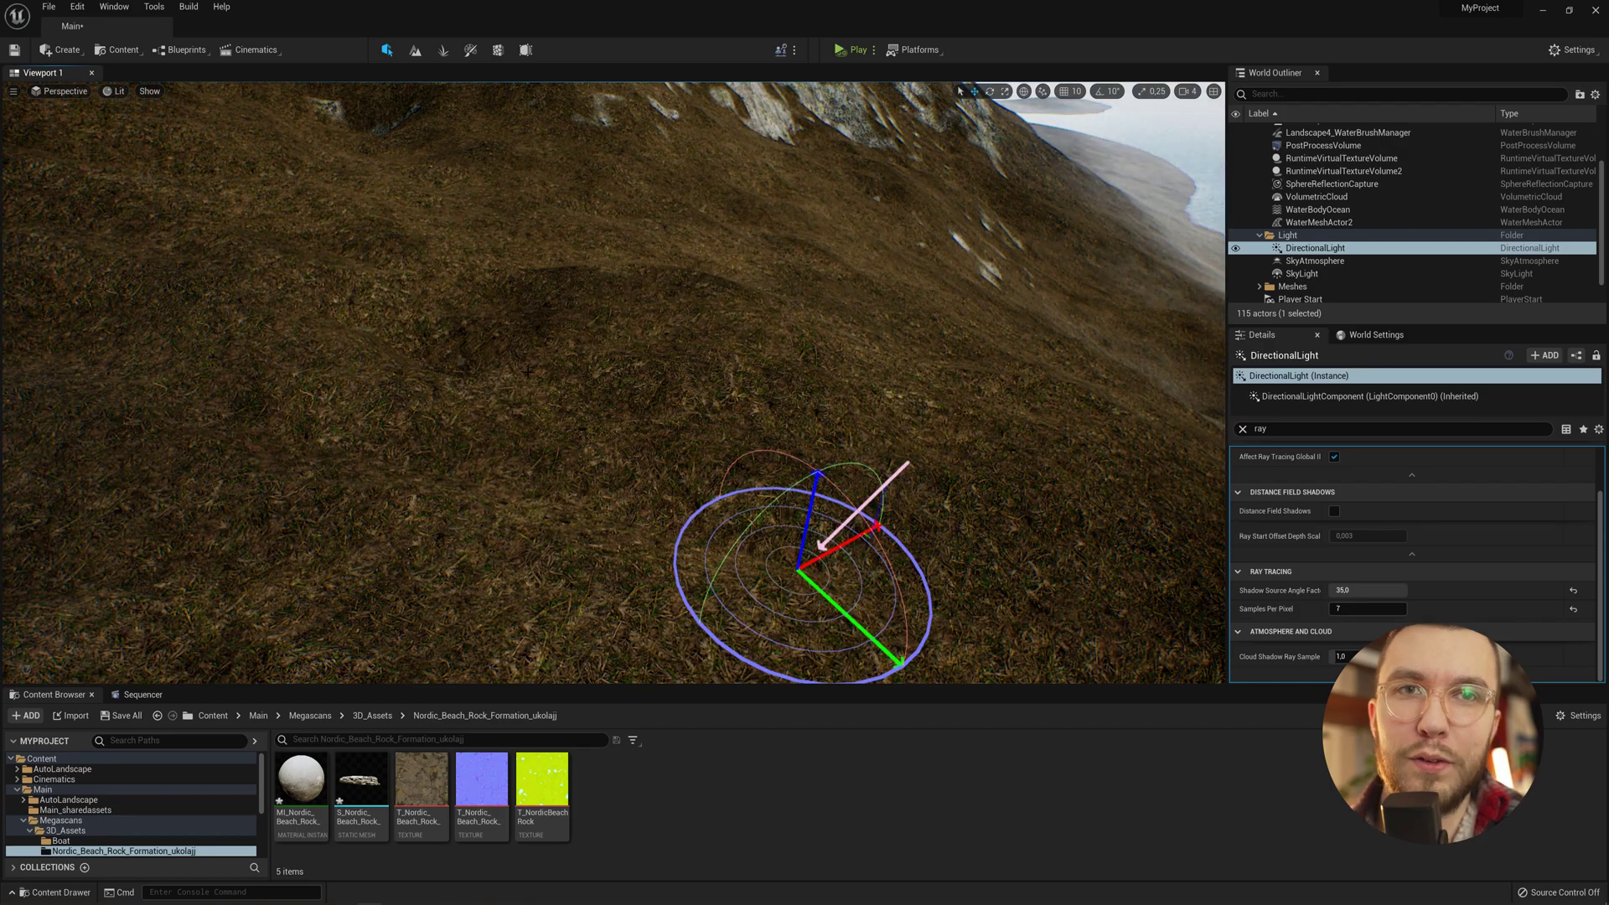
{"action": "key", "text": "ctrl+l"}
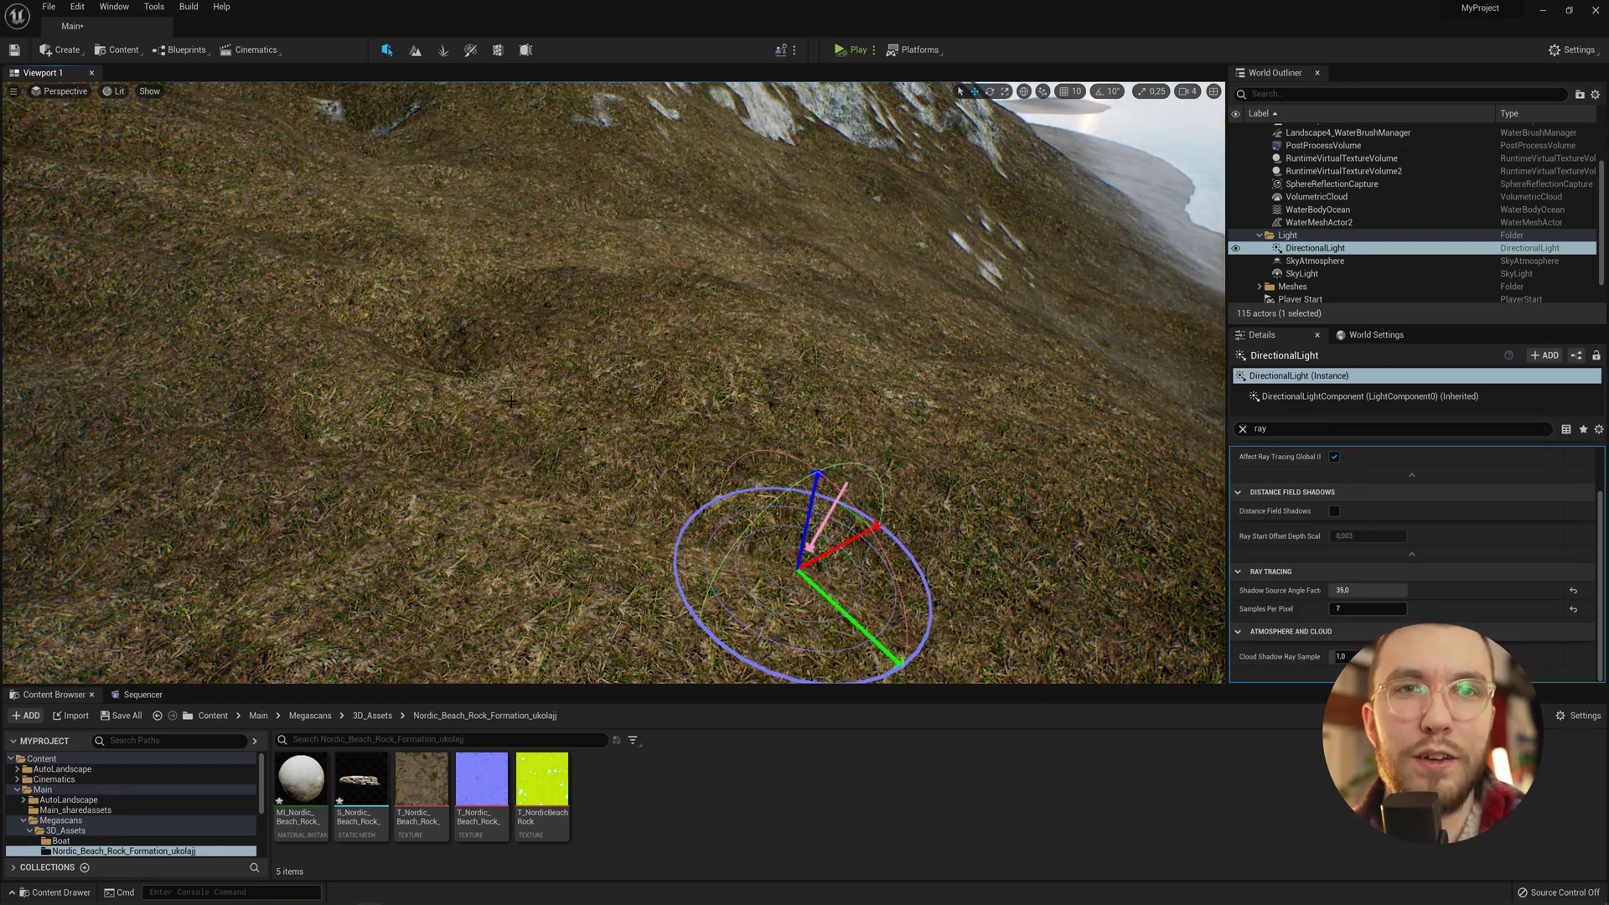